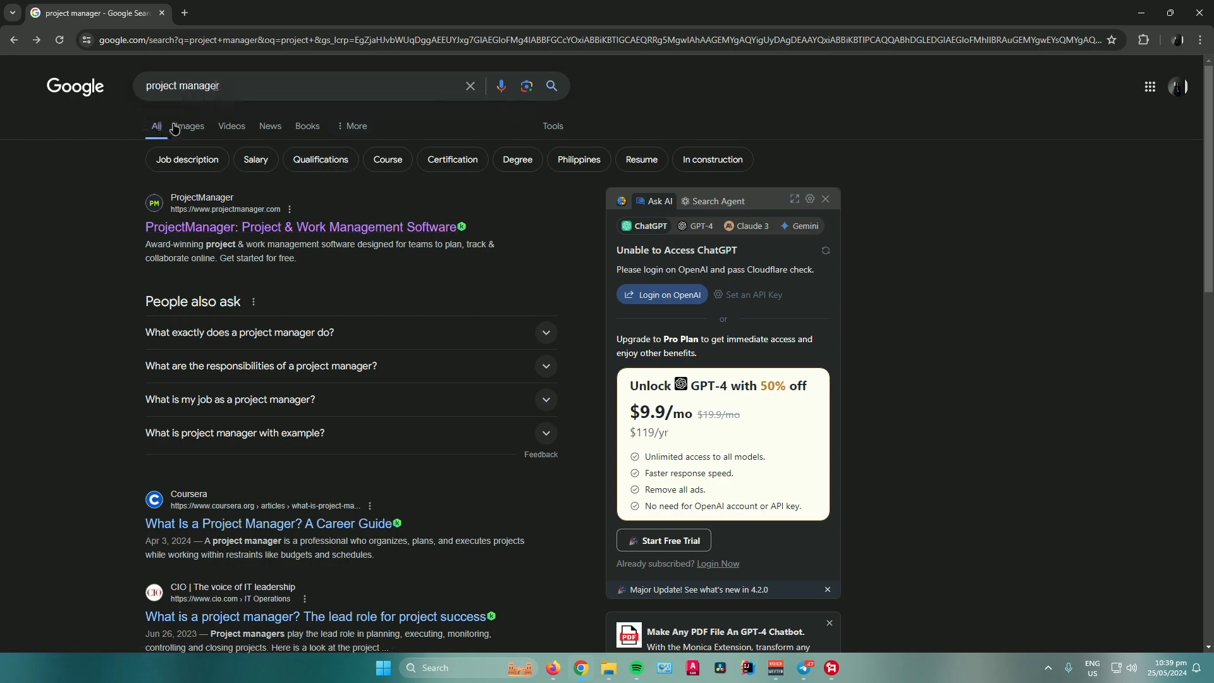
# Open the ProjectManager website, start a free trial, and choose Personal as the purpose of the workspace
pyautogui.click(267, 232)
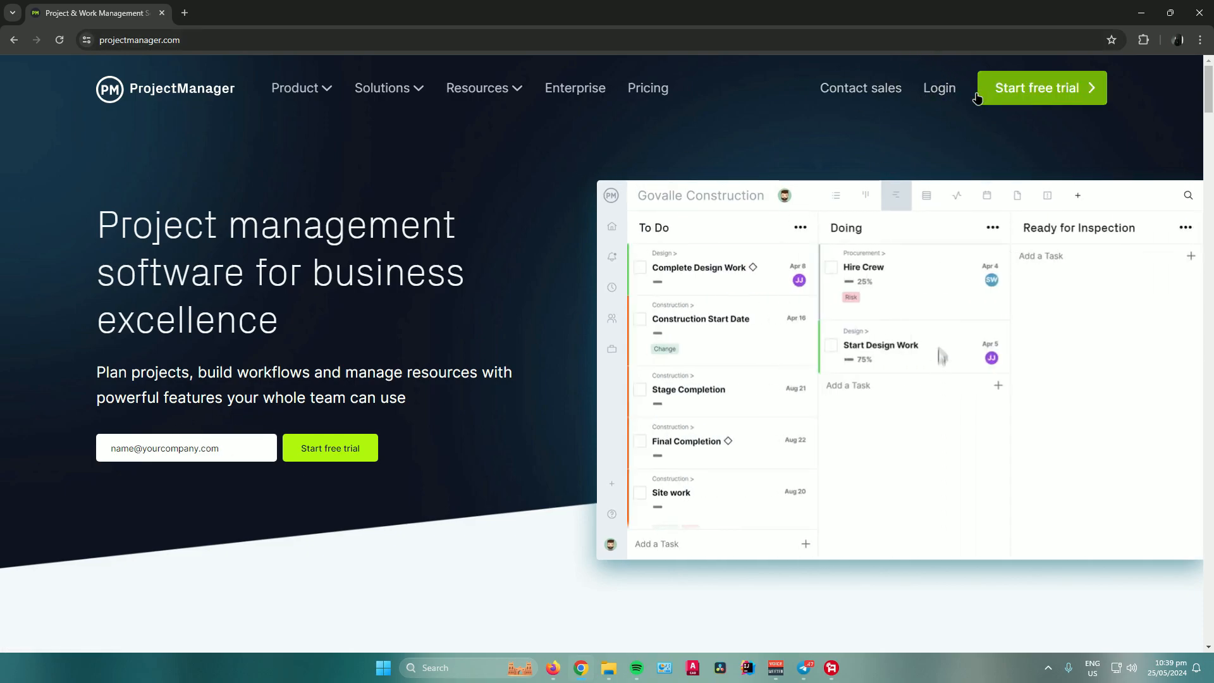
pyautogui.click(1007, 89)
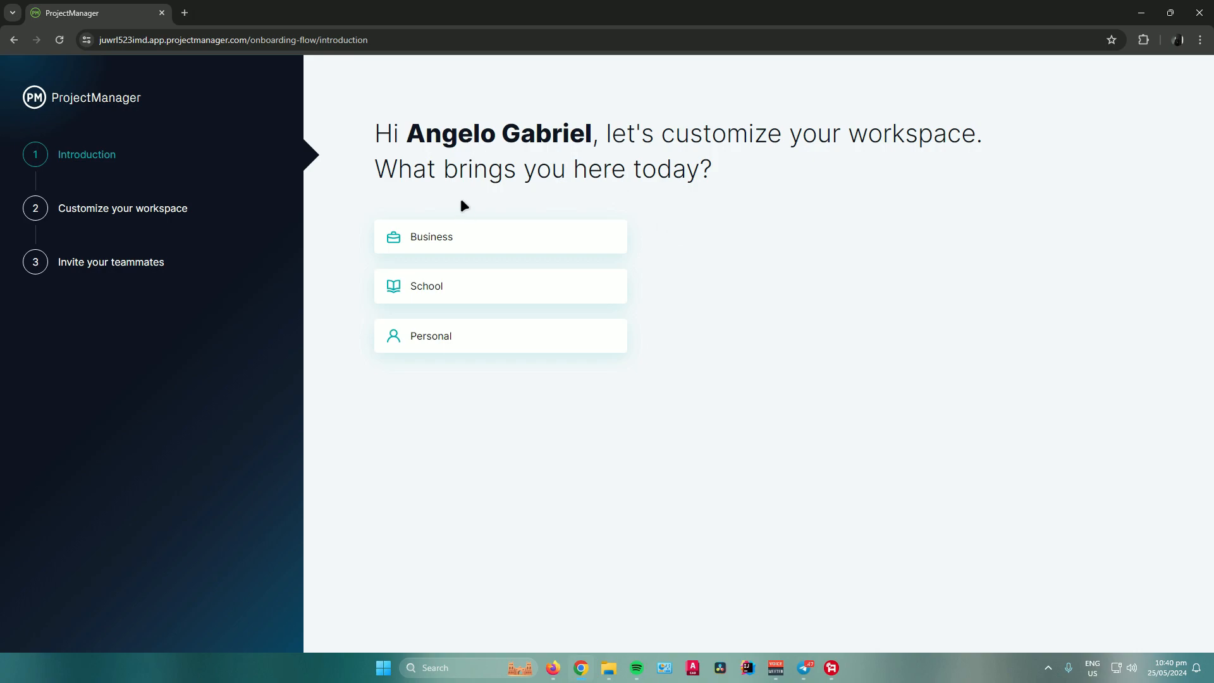
pyautogui.click(427, 333)
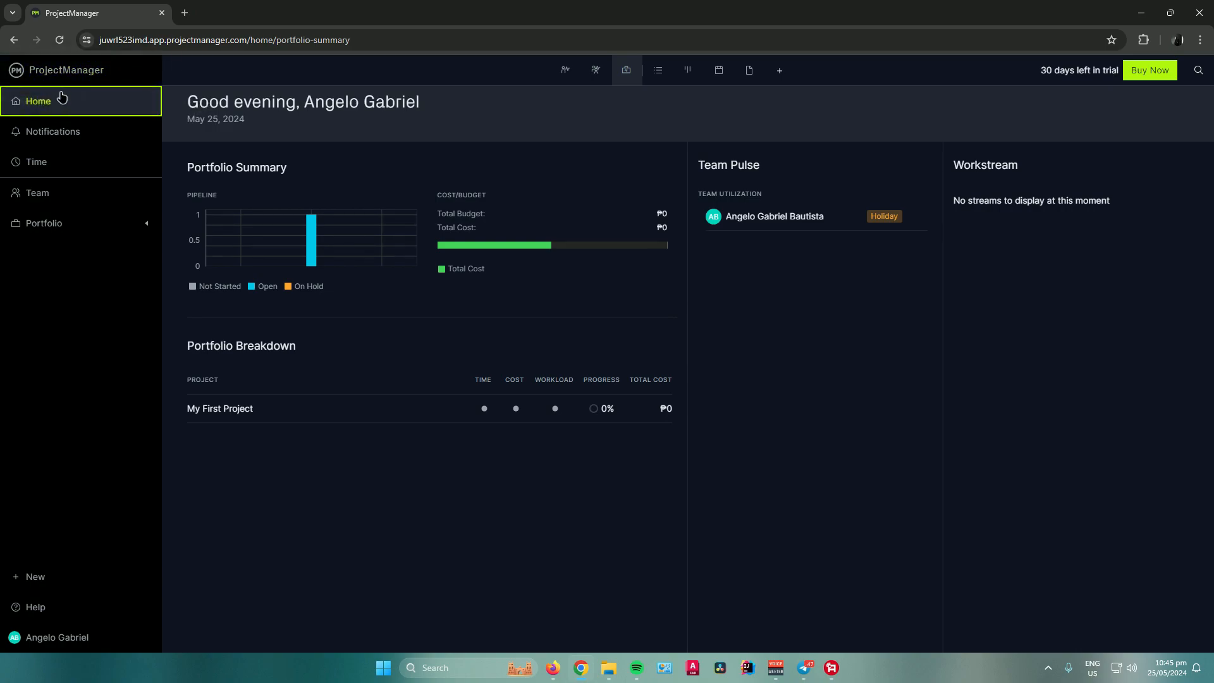
# Start a new project in the portfolio and name it Sample Project
pyautogui.click(59, 229)
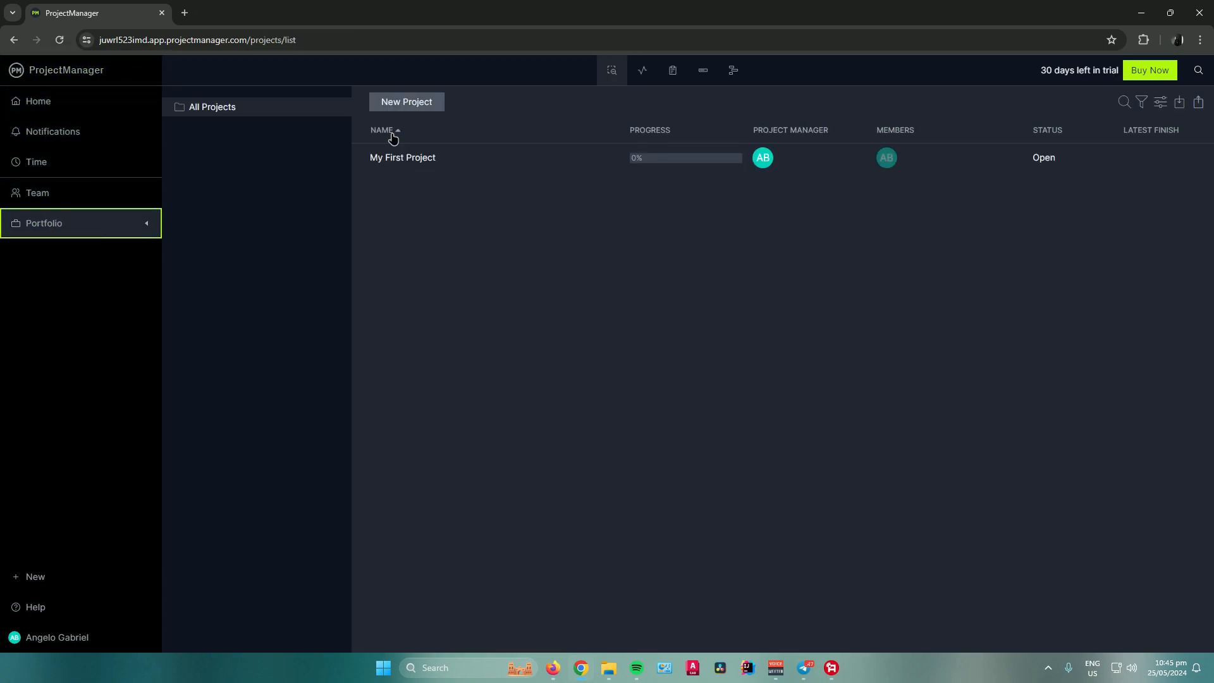
pyautogui.click(420, 104)
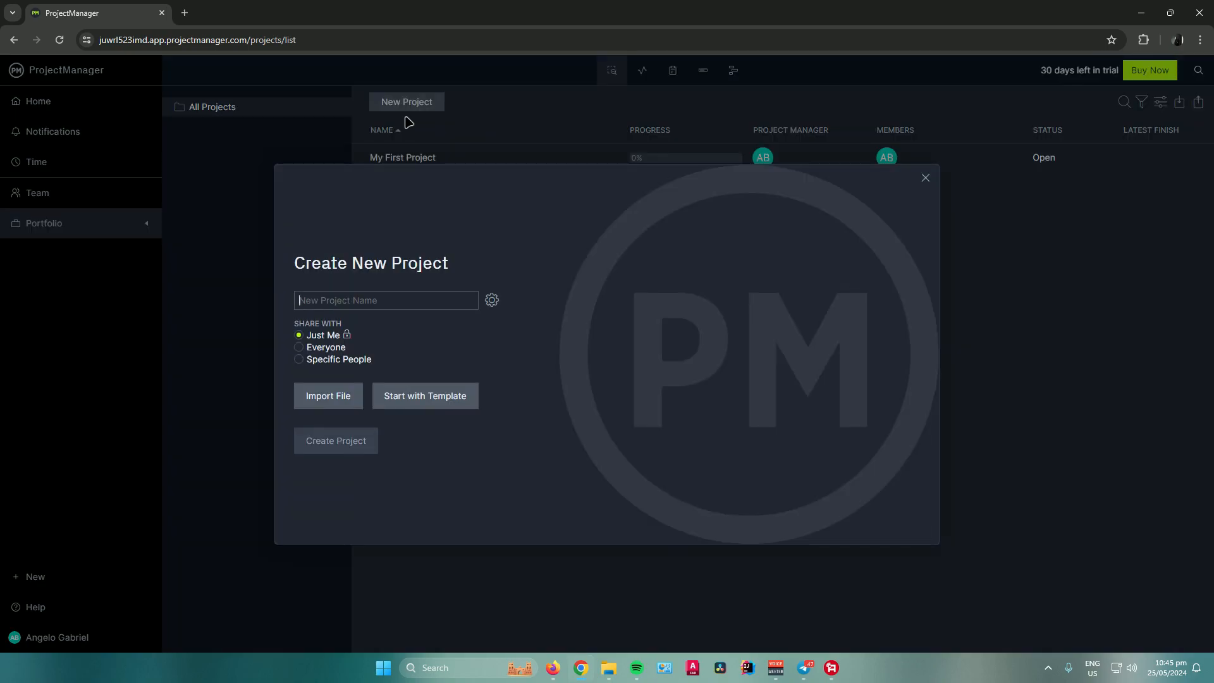
pyautogui.write('Sample Project')
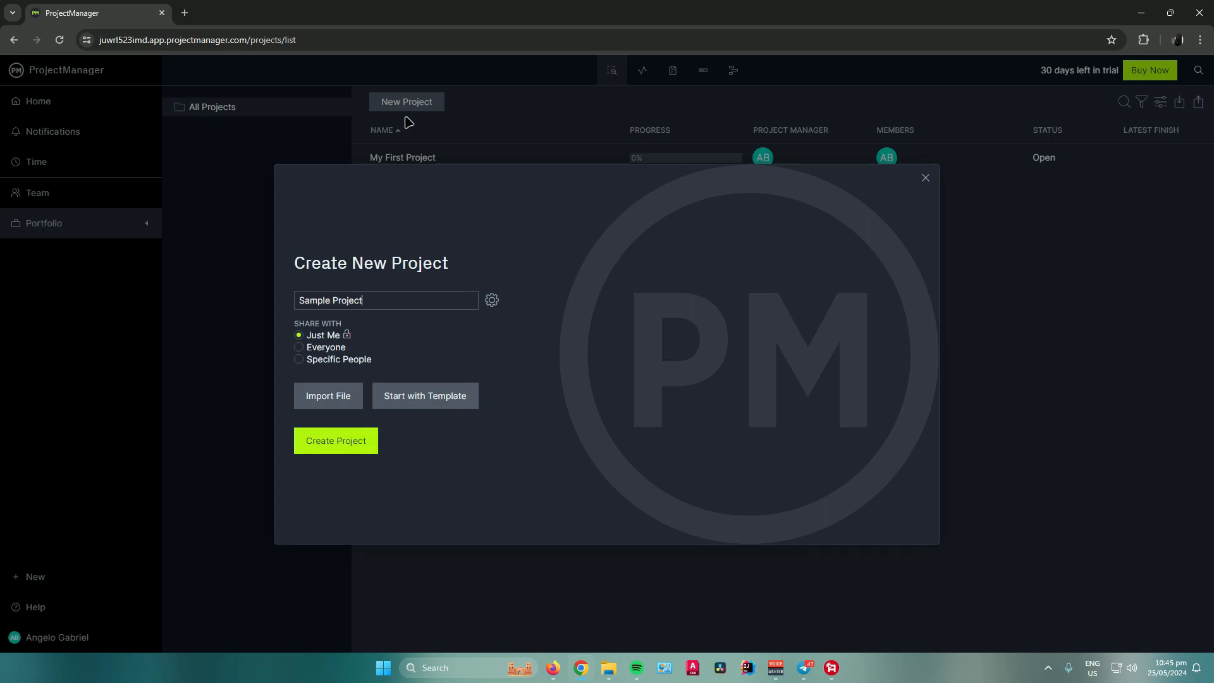
# Browse the featured project templates and return to the new project's setup without choosing one
pyautogui.click(418, 395)
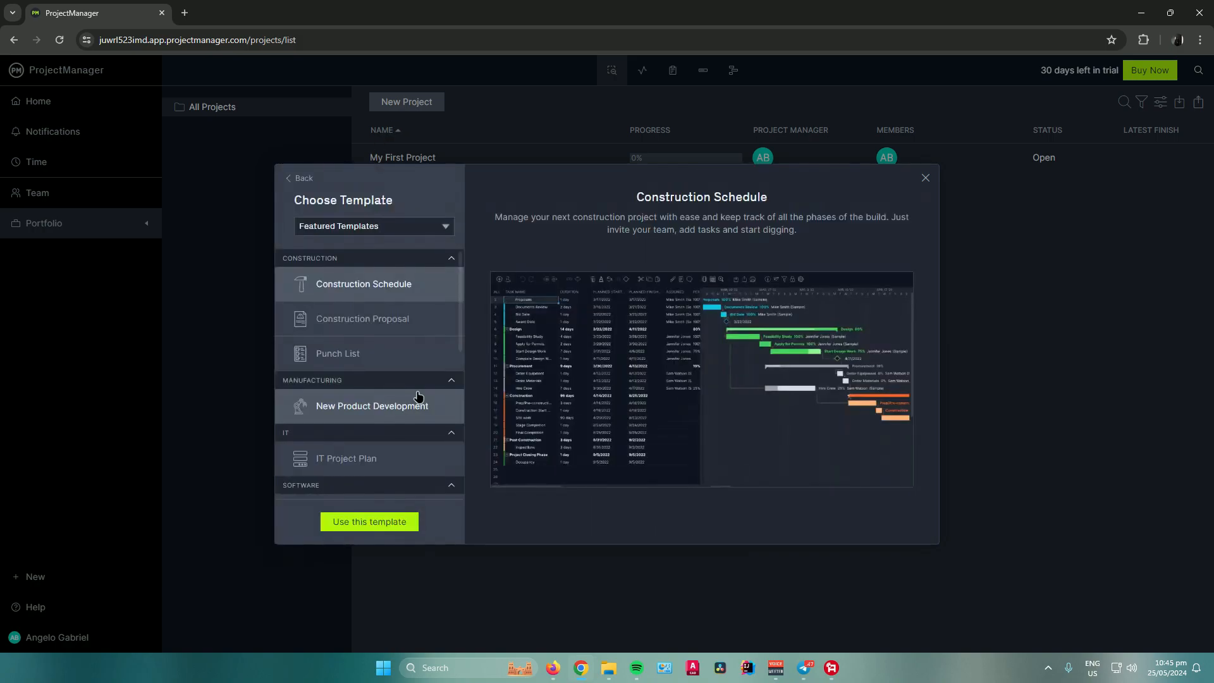
pyautogui.scroll(-5, 400, 316)
pyautogui.scroll(5, 400, 312)
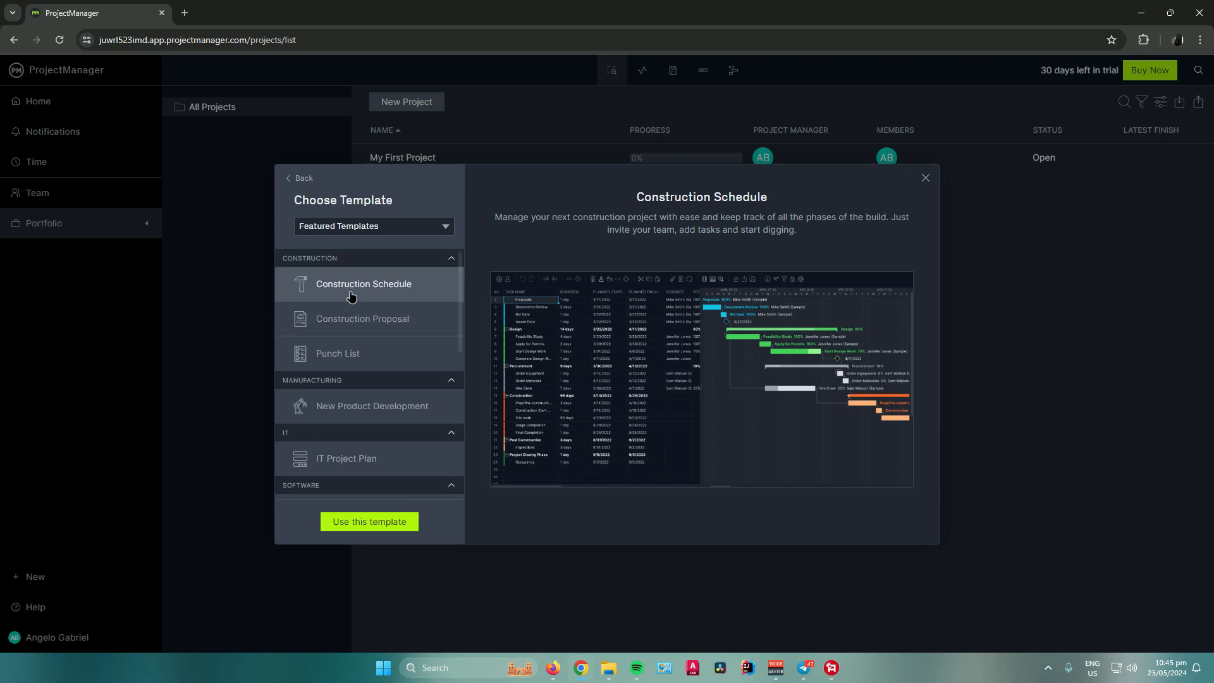
pyautogui.scroll(-3, 392, 305)
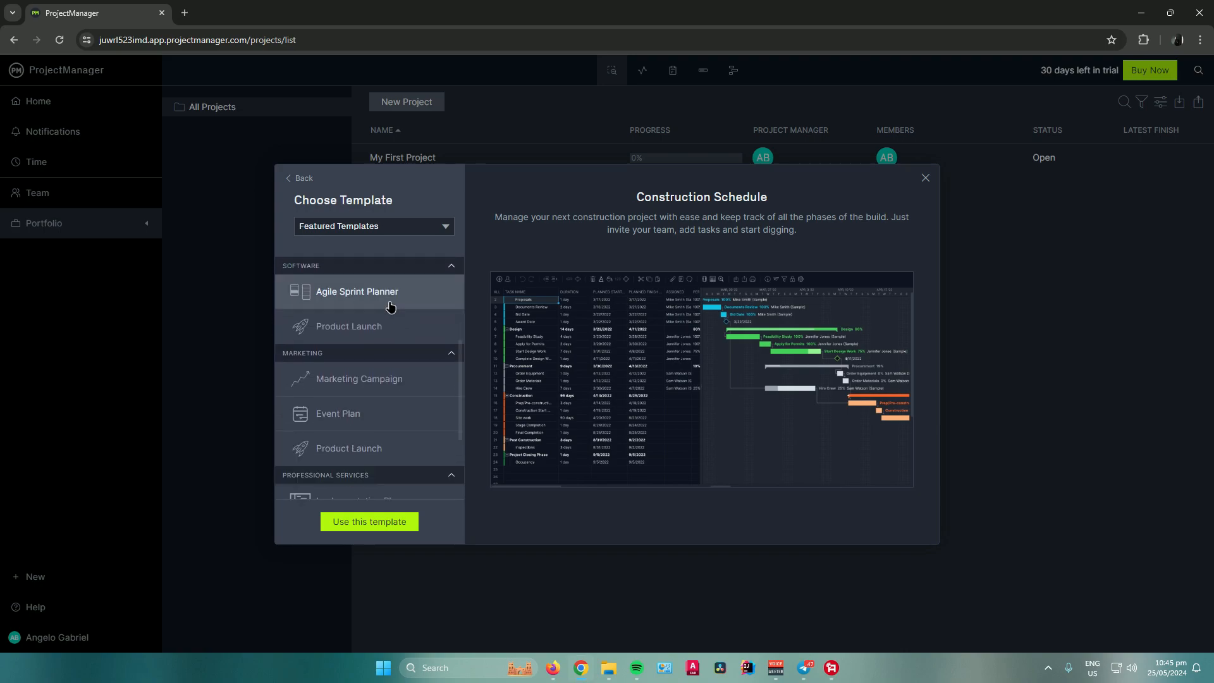
pyautogui.scroll(-3, 386, 303)
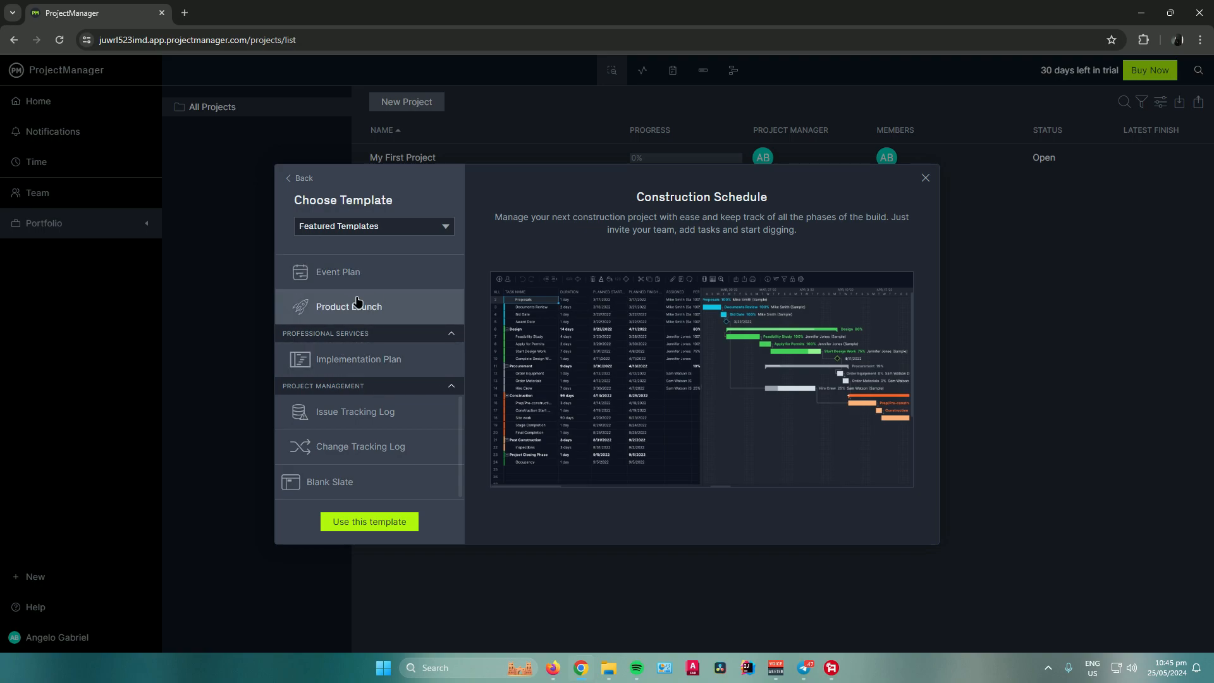
pyautogui.scroll(6, 358, 300)
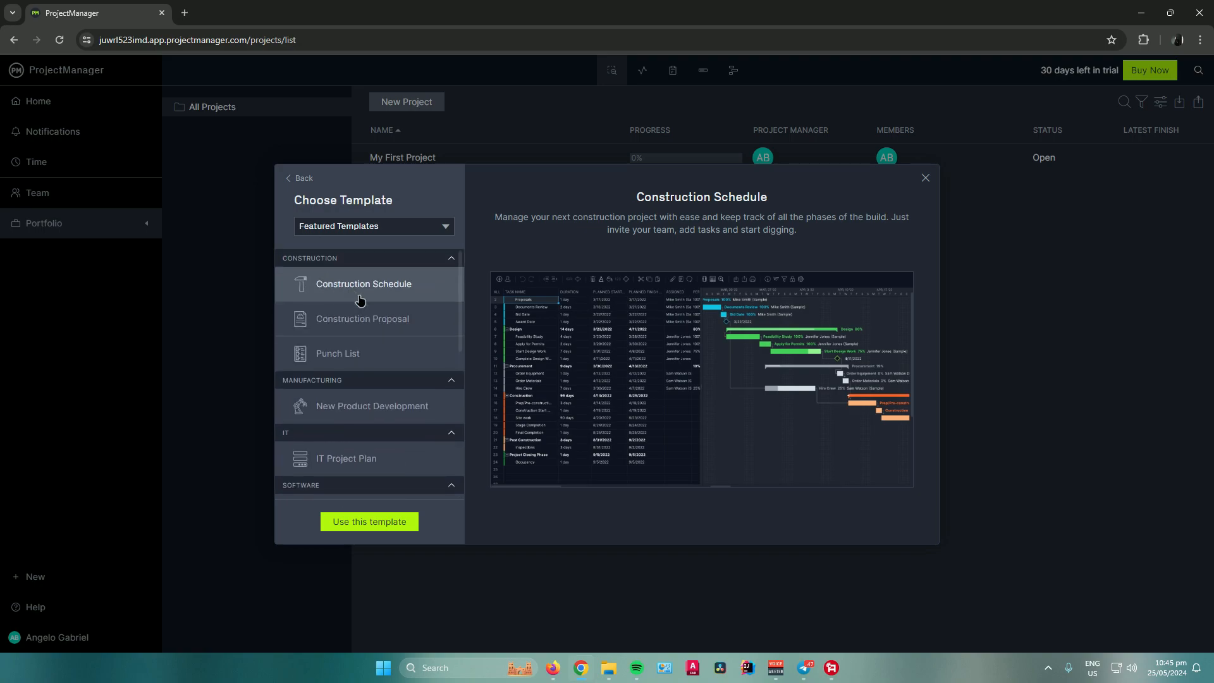
pyautogui.click(295, 180)
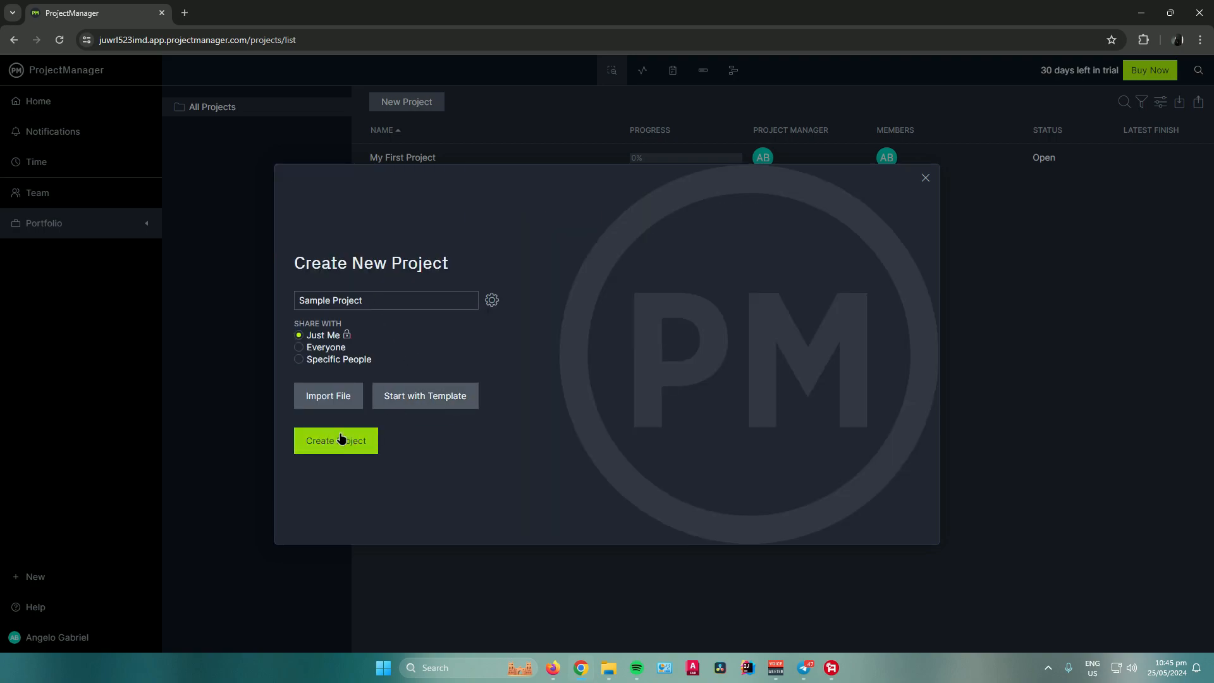
# Check the sharing options for the new project and create it without a template
pyautogui.click(320, 359)
pyautogui.click(315, 322)
pyautogui.click(333, 442)
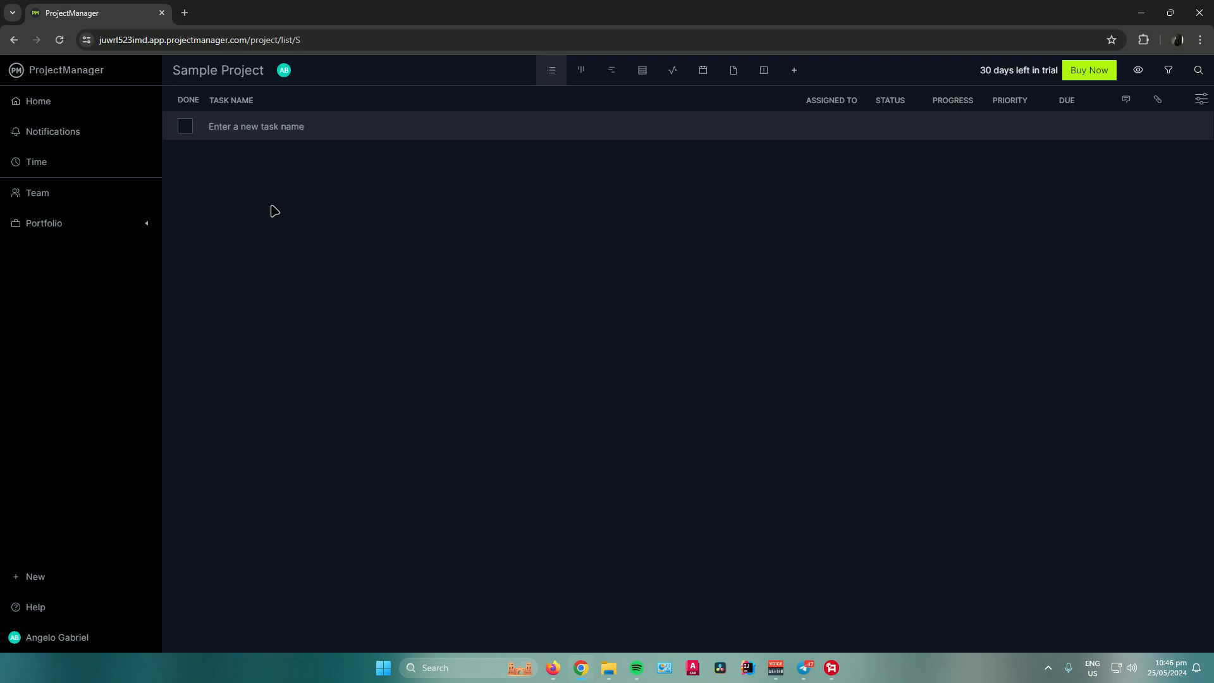
# Begin a team invitation with the invitee's first and last name, keeping the Member role
pyautogui.click(78, 196)
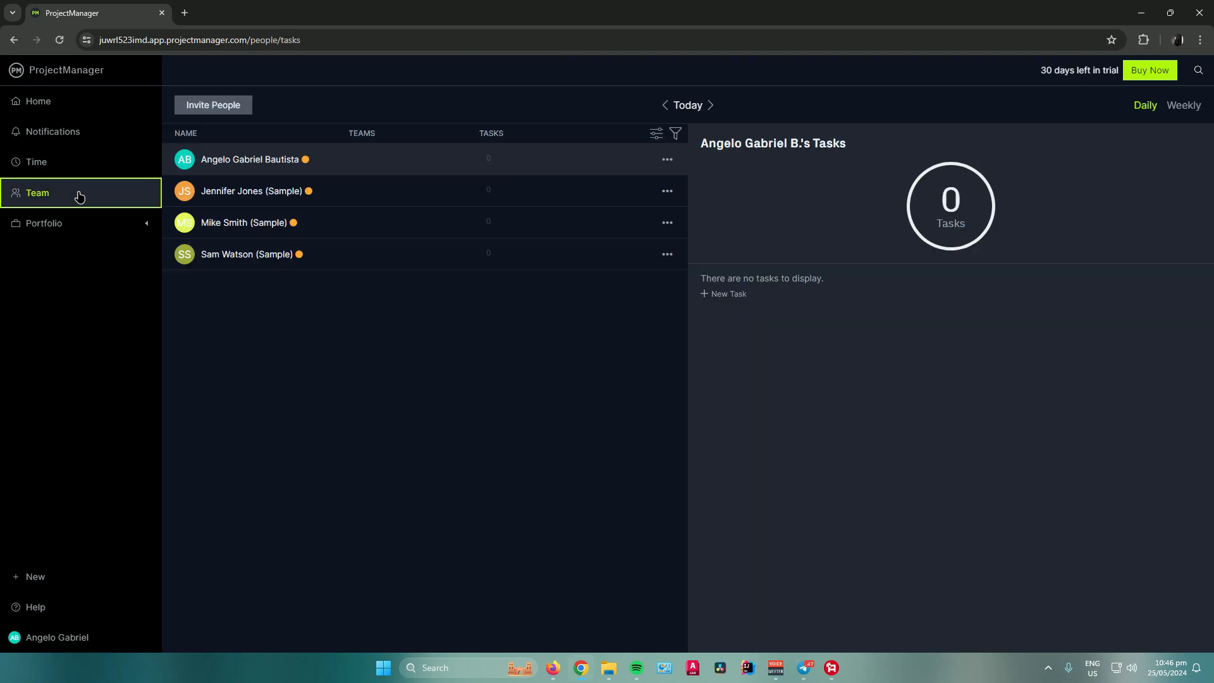
pyautogui.click(229, 106)
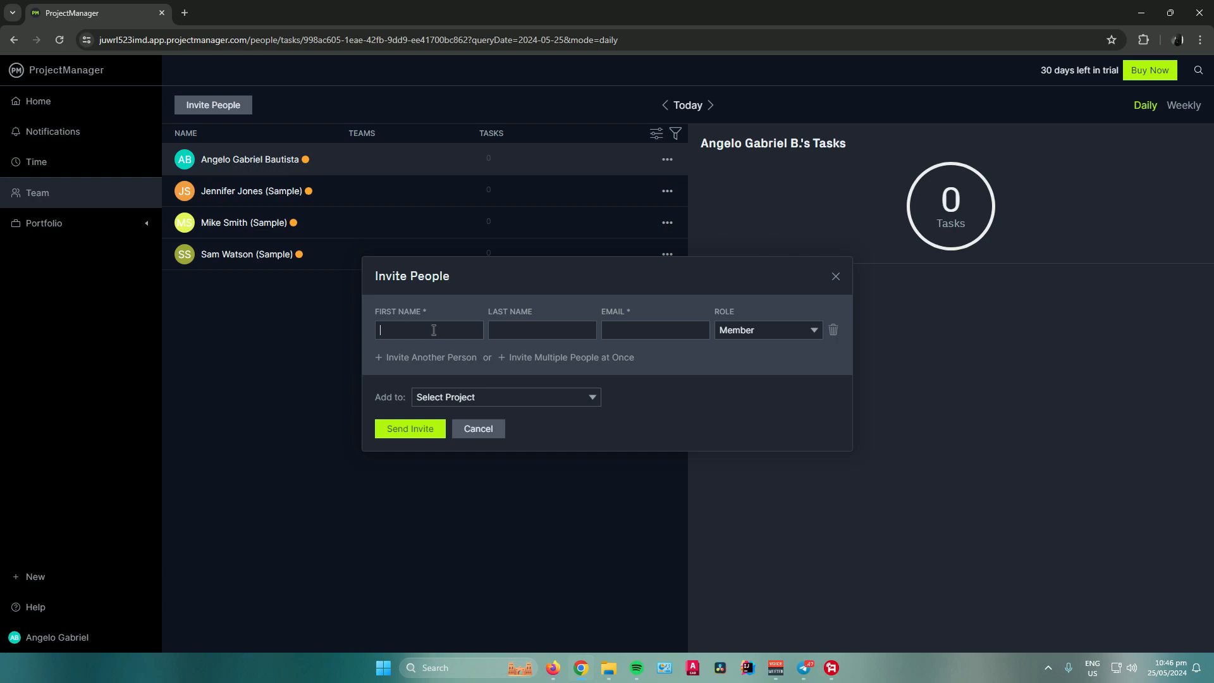
pyautogui.click(503, 324)
pyautogui.write('Smith')
pyautogui.click(752, 331)
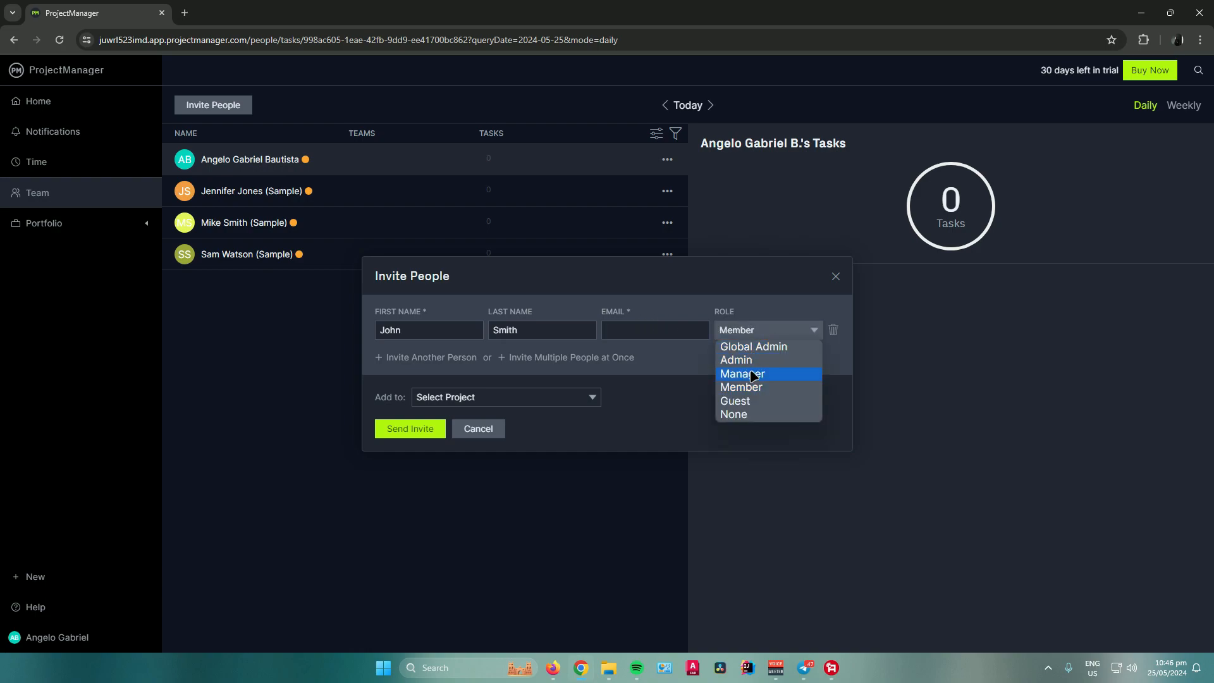
pyautogui.click(752, 333)
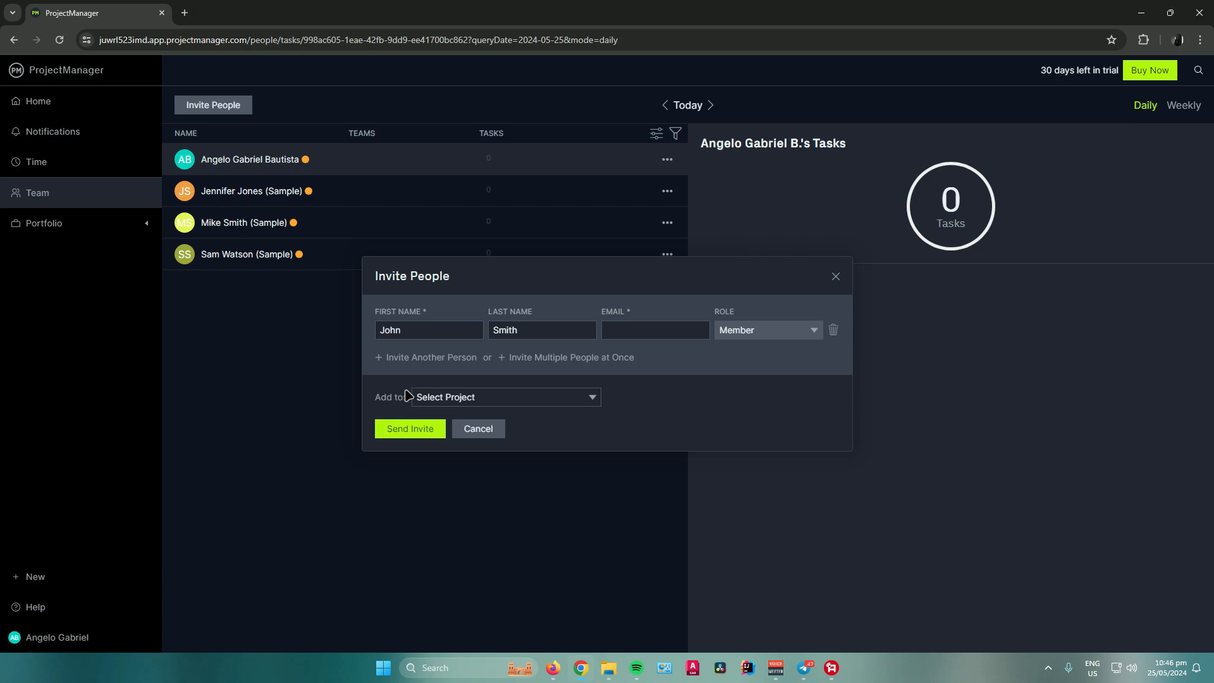
# Add the invitee to Sample Project and submit the invitation
pyautogui.click(447, 397)
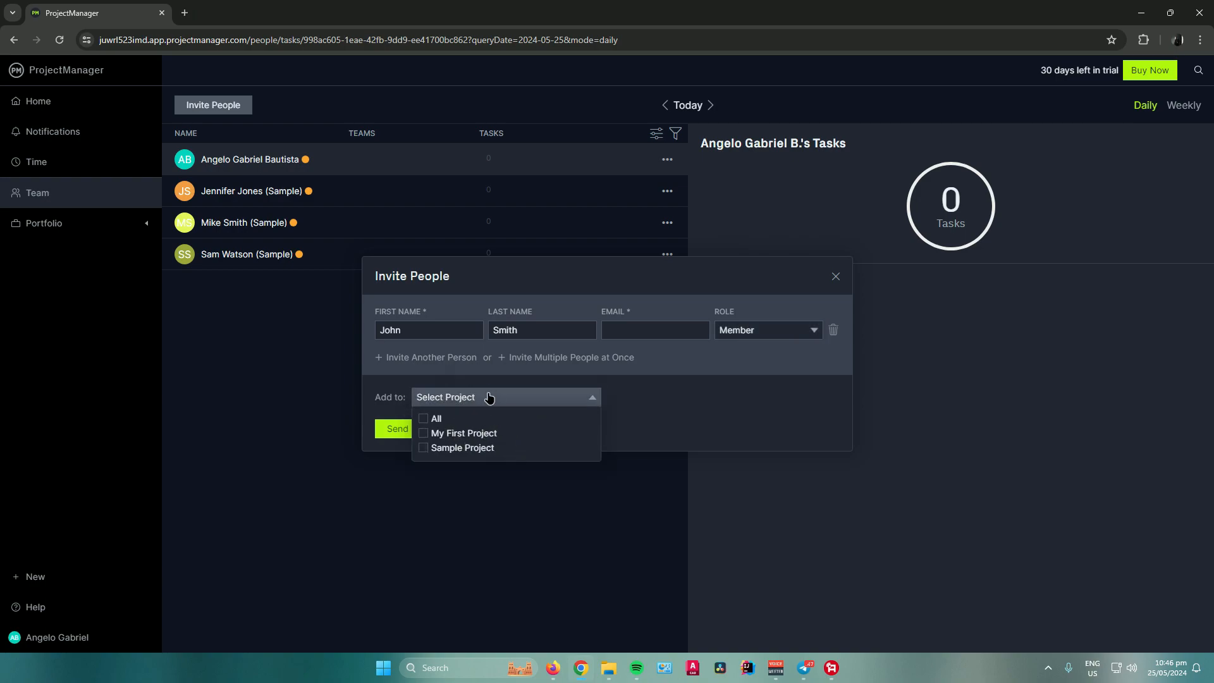
pyautogui.click(464, 448)
pyautogui.click(634, 397)
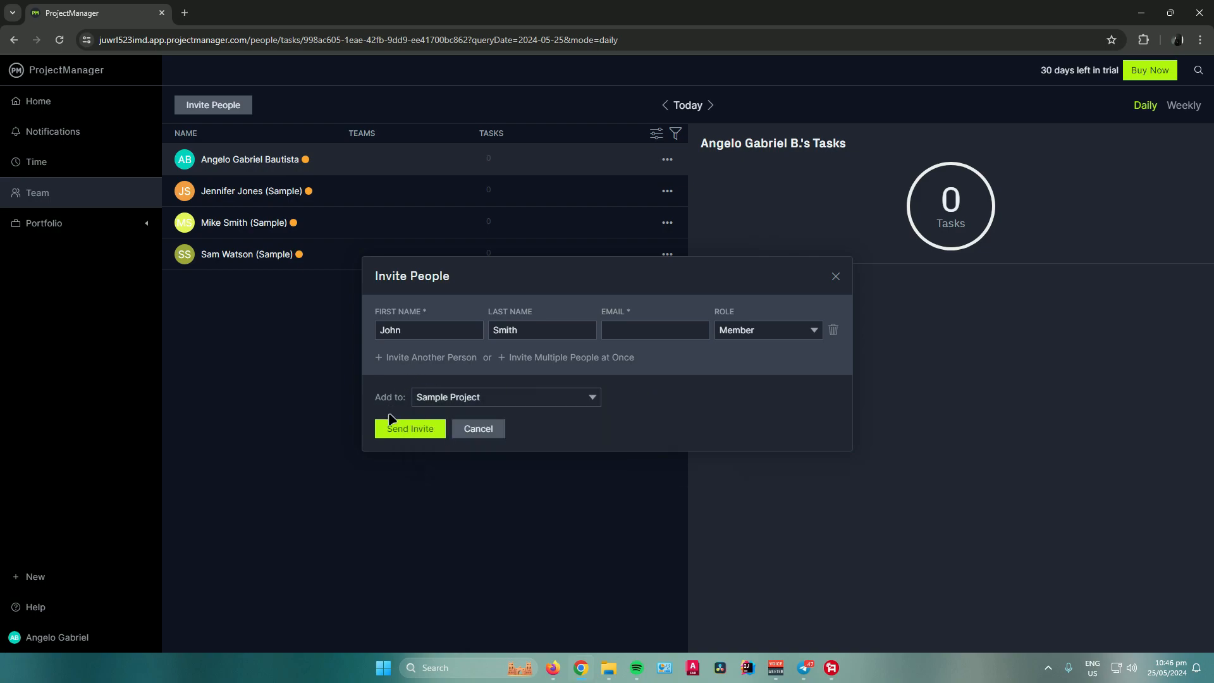
pyautogui.click(407, 427)
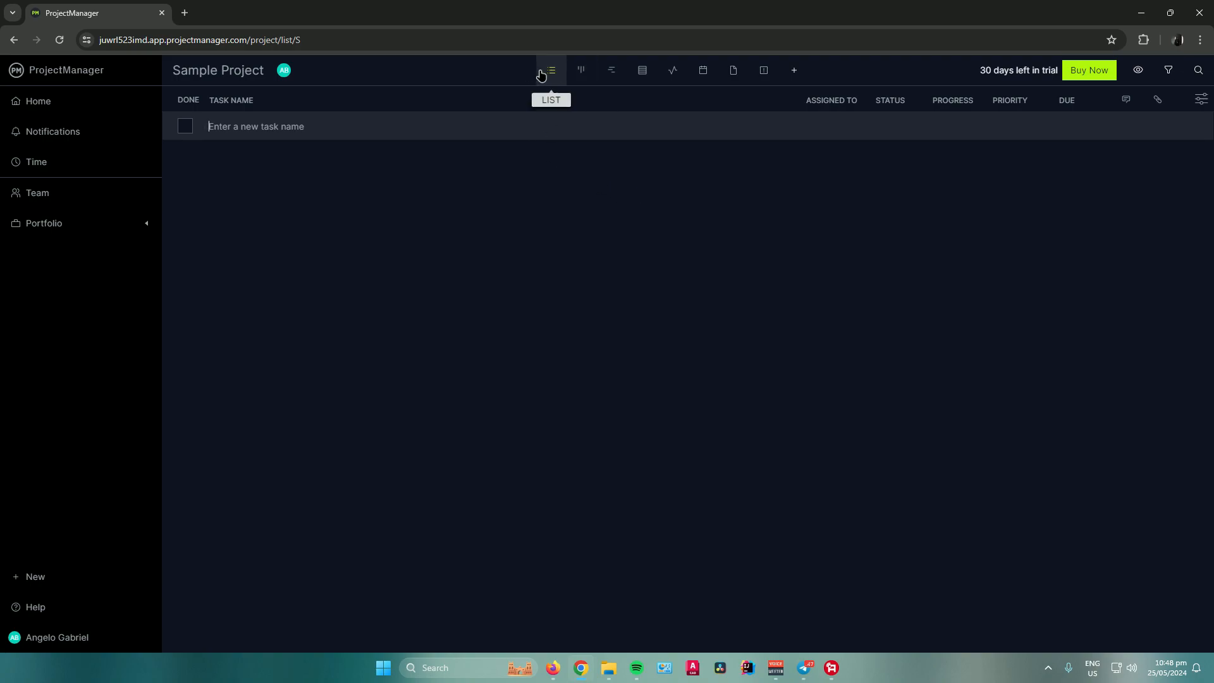
# Look through Sample Project's Board, Gantt, Sheet, Dashboard, Calendar, Files and Risks views
pyautogui.click(582, 71)
pyautogui.click(611, 70)
pyautogui.click(642, 70)
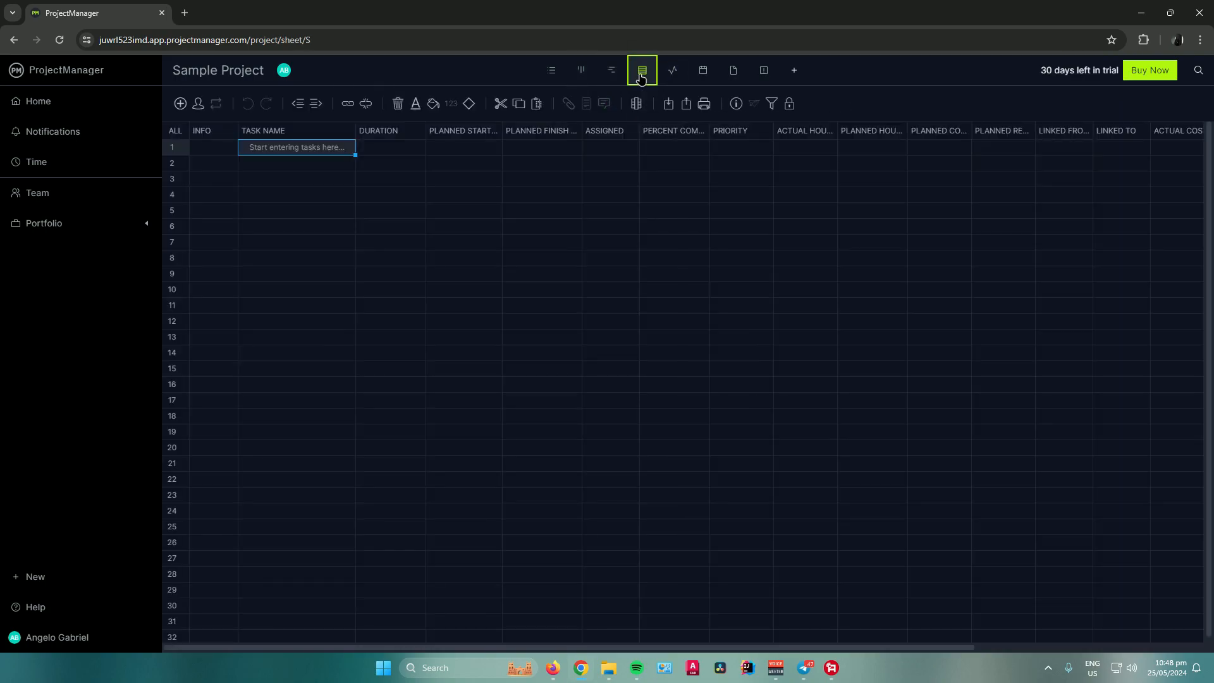
pyautogui.click(678, 74)
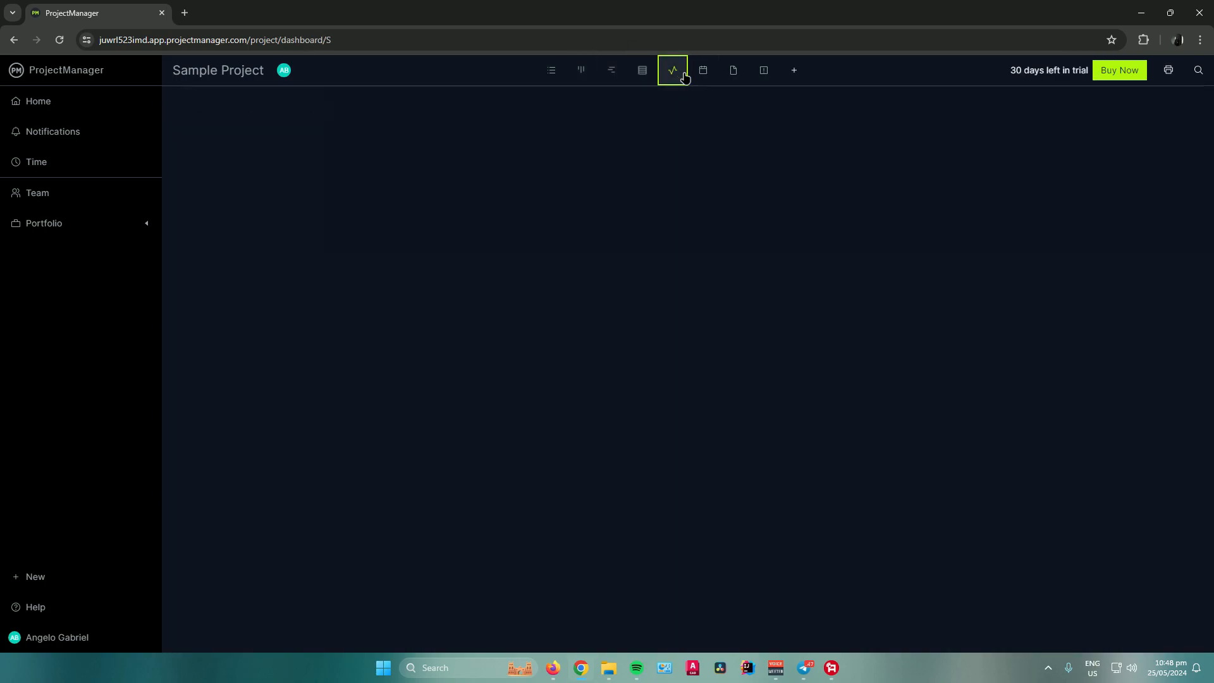
pyautogui.click(703, 74)
pyautogui.click(732, 73)
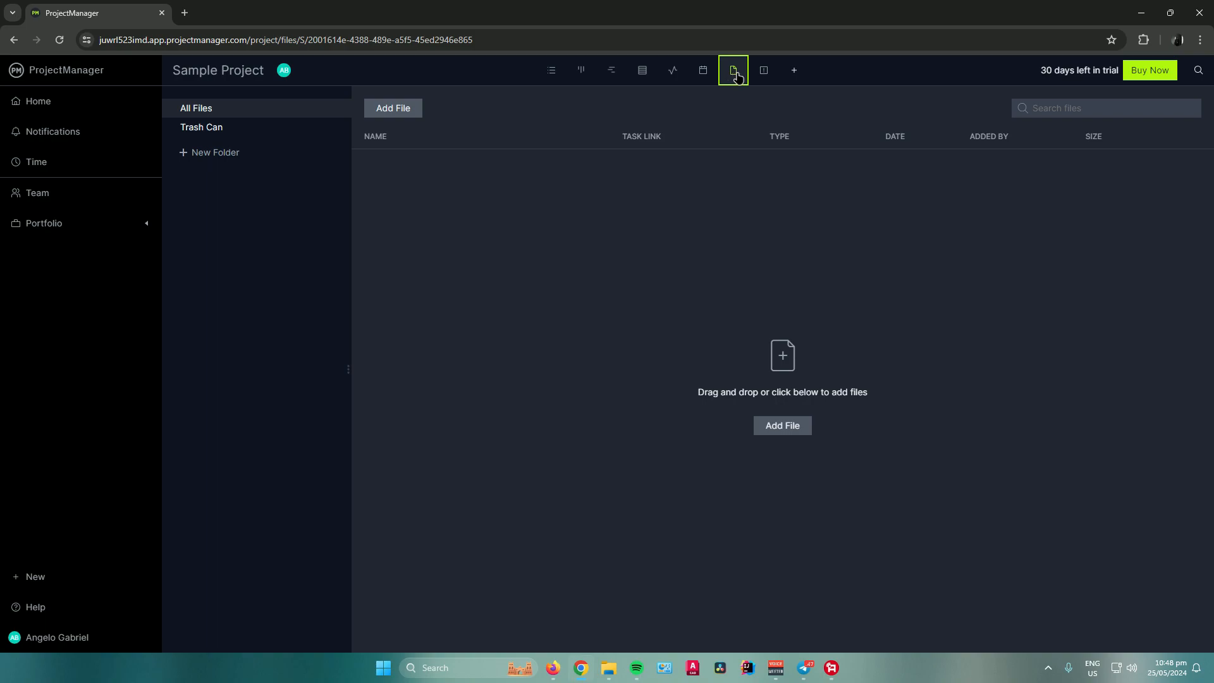
pyautogui.click(764, 72)
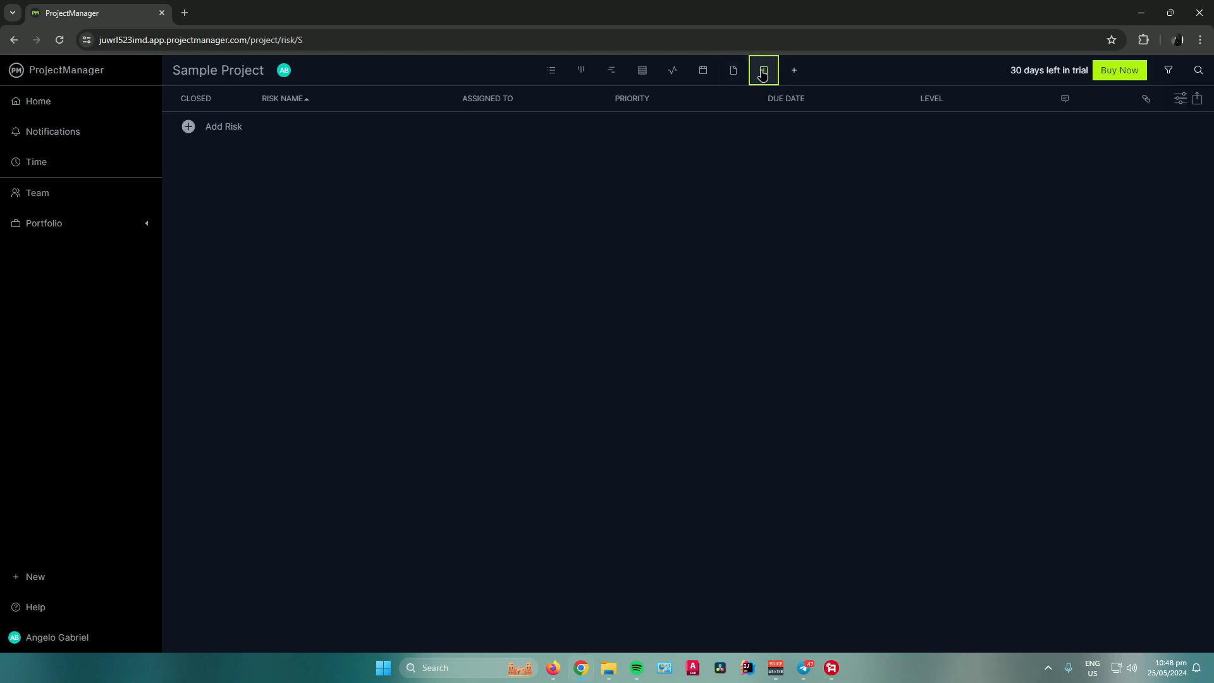
# Hide the Board view from Sample Project's available views and turn it back on
pyautogui.click(798, 70)
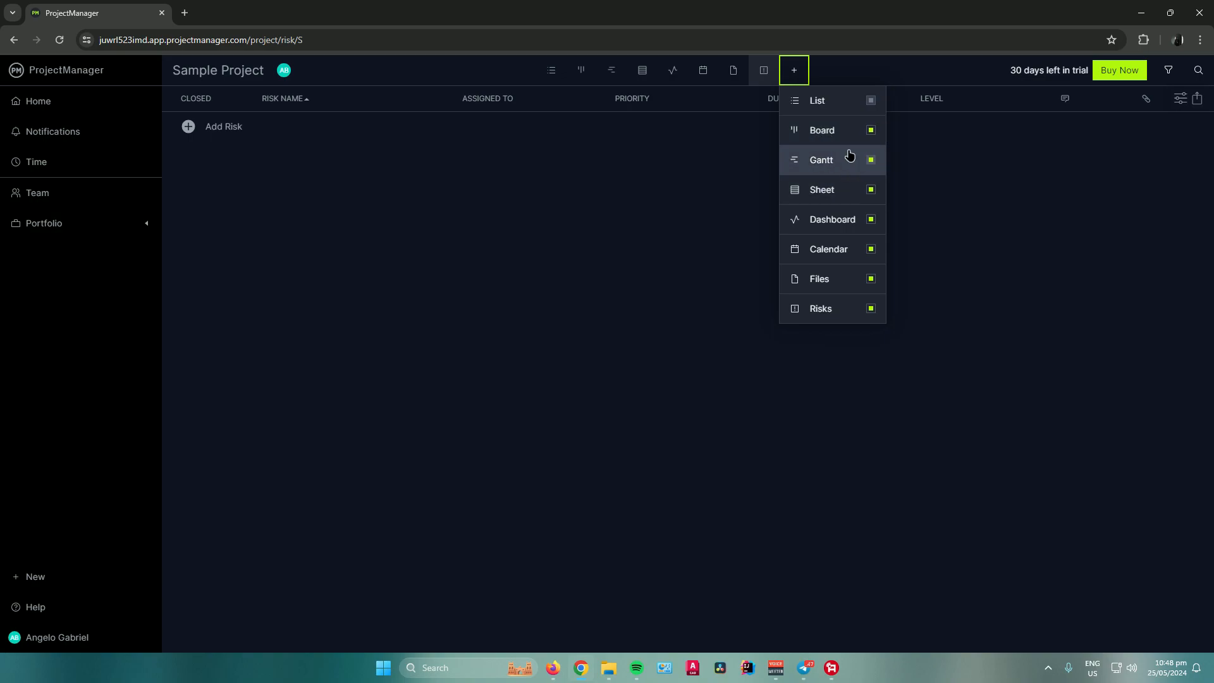
pyautogui.click(870, 131)
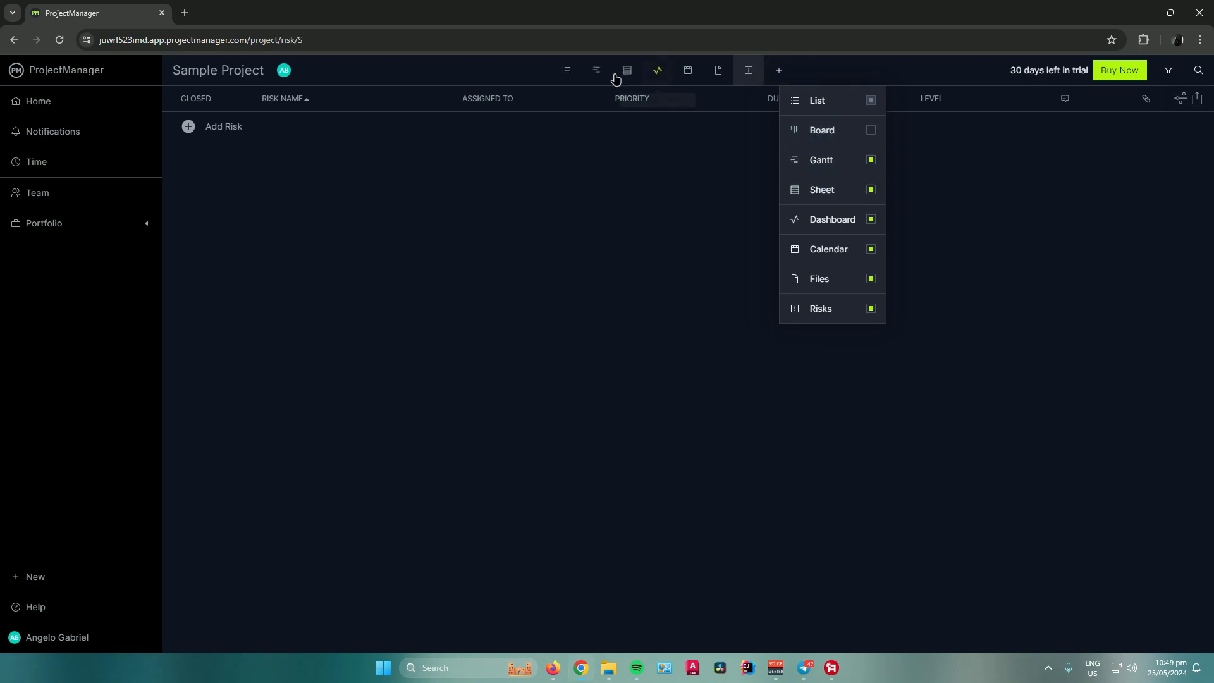
pyautogui.click(871, 130)
# Add a task named Video Recording in Sample Project's List view
pyautogui.click(549, 72)
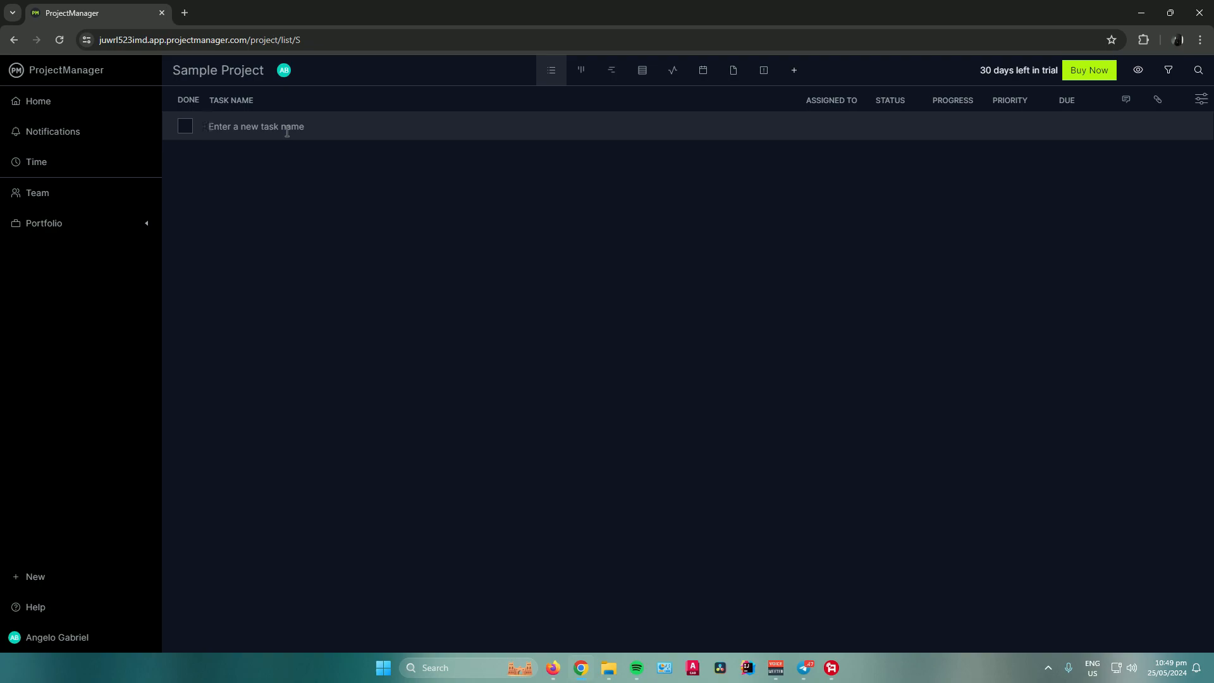
pyautogui.write('Video Recording')
pyautogui.press('Return')
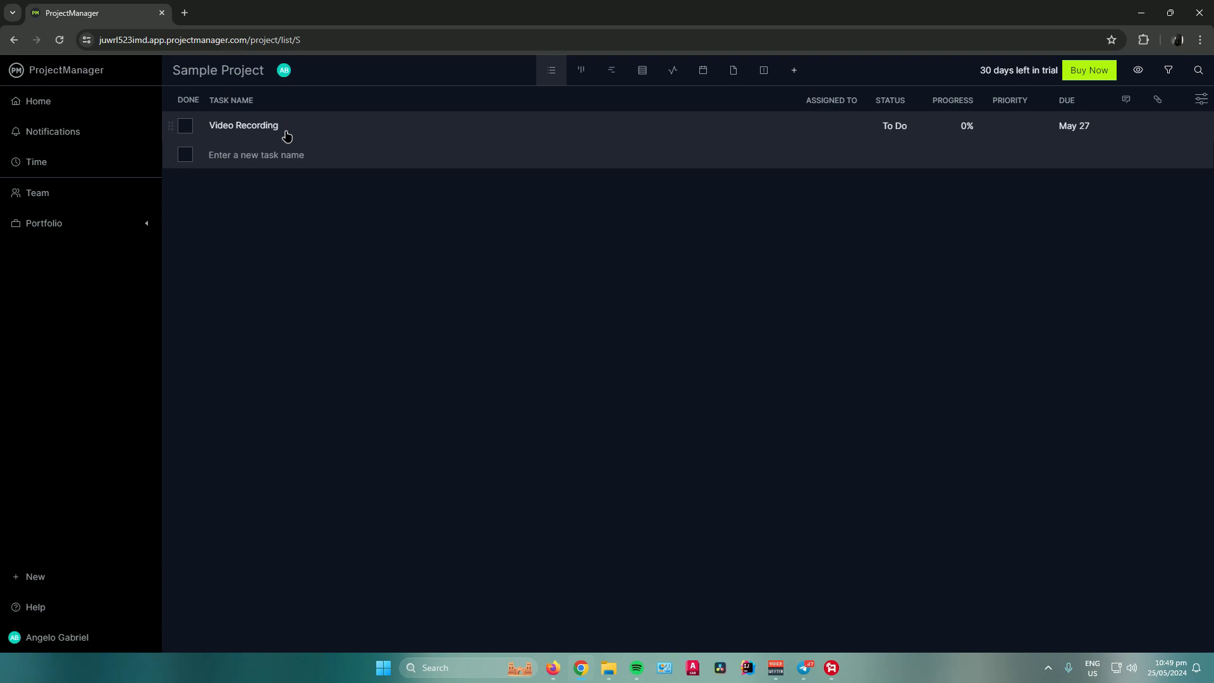
# Open the Video Recording task's details and set its due date to May 29
pyautogui.click(829, 124)
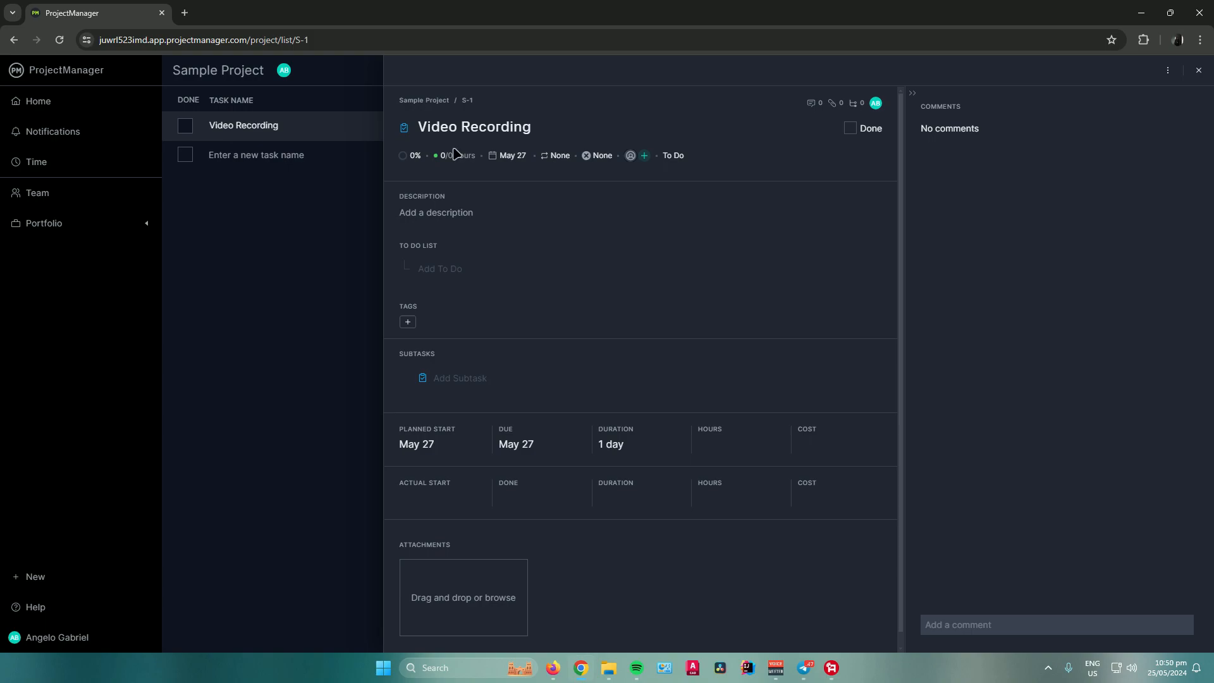
pyautogui.click(506, 161)
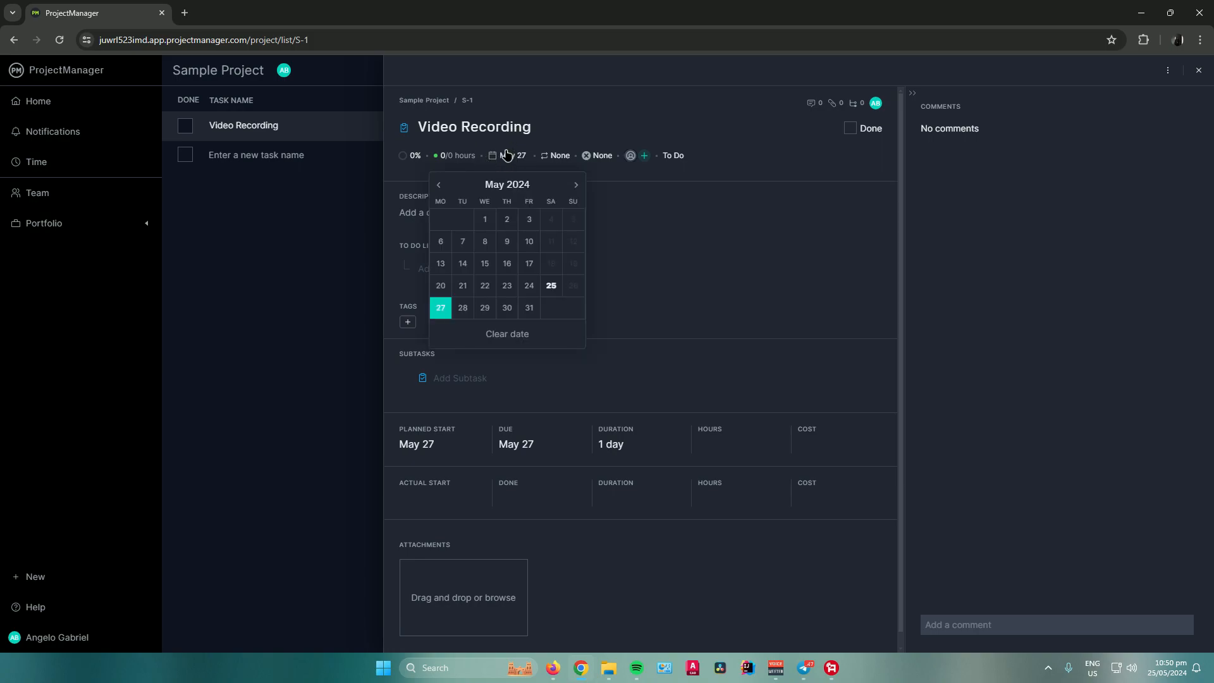
pyautogui.click(486, 309)
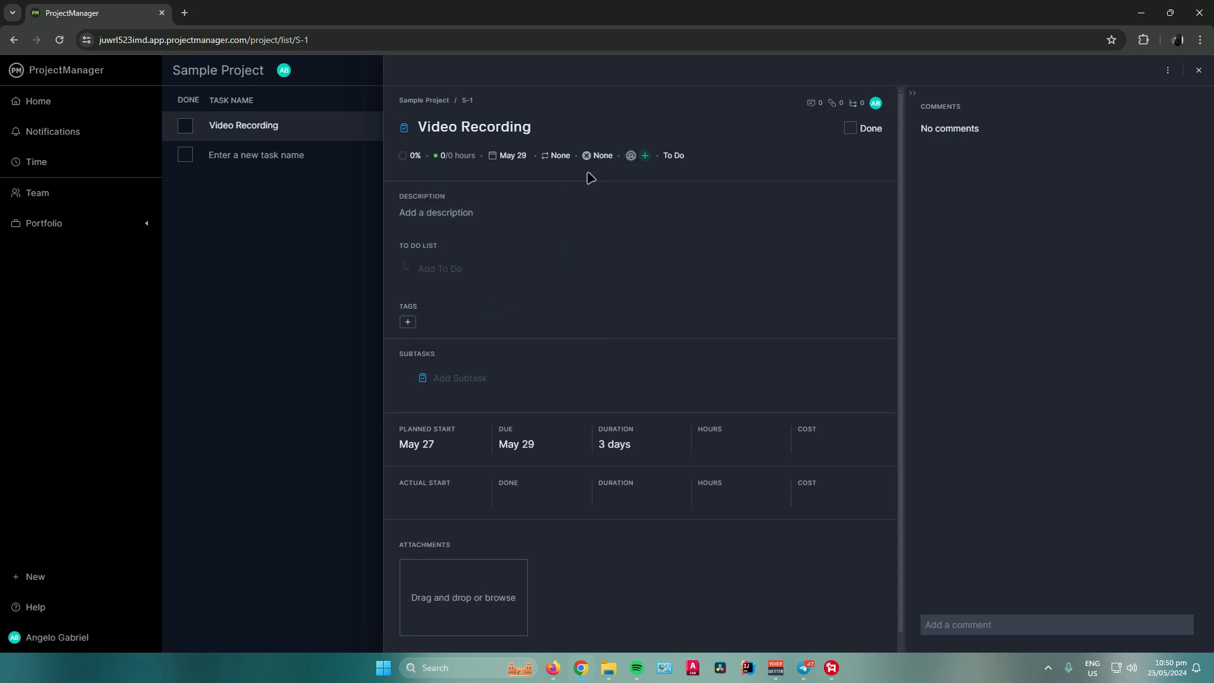
# Assign the Video Recording task to the first sample team member in the assignee list
pyautogui.click(645, 158)
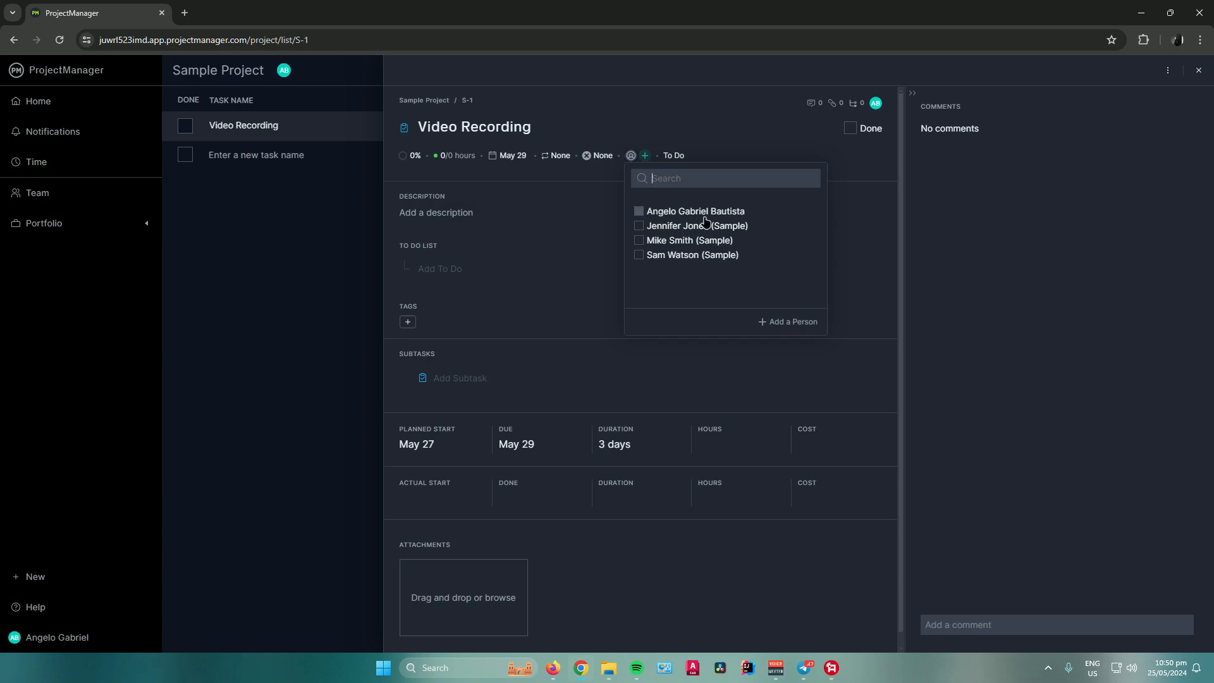
pyautogui.click(639, 226)
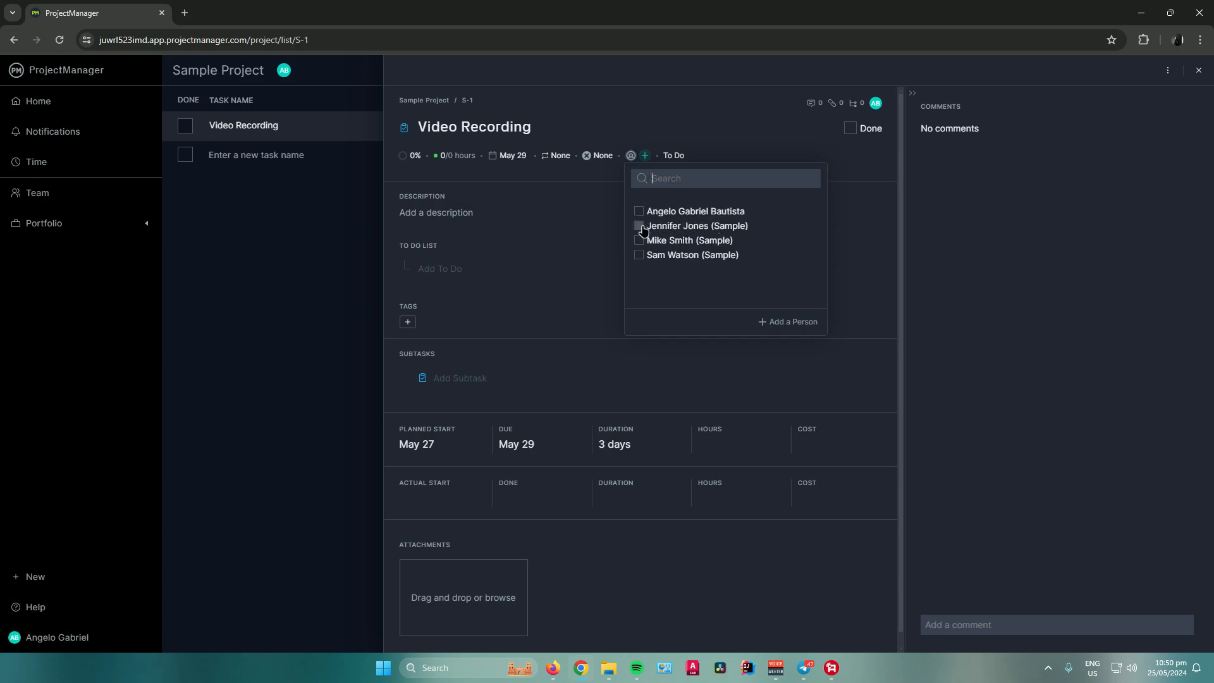
pyautogui.click(591, 235)
# Examine the Video Recording task's description, to-do, tag, subtask and comment fields without entering anything
pyautogui.click(446, 215)
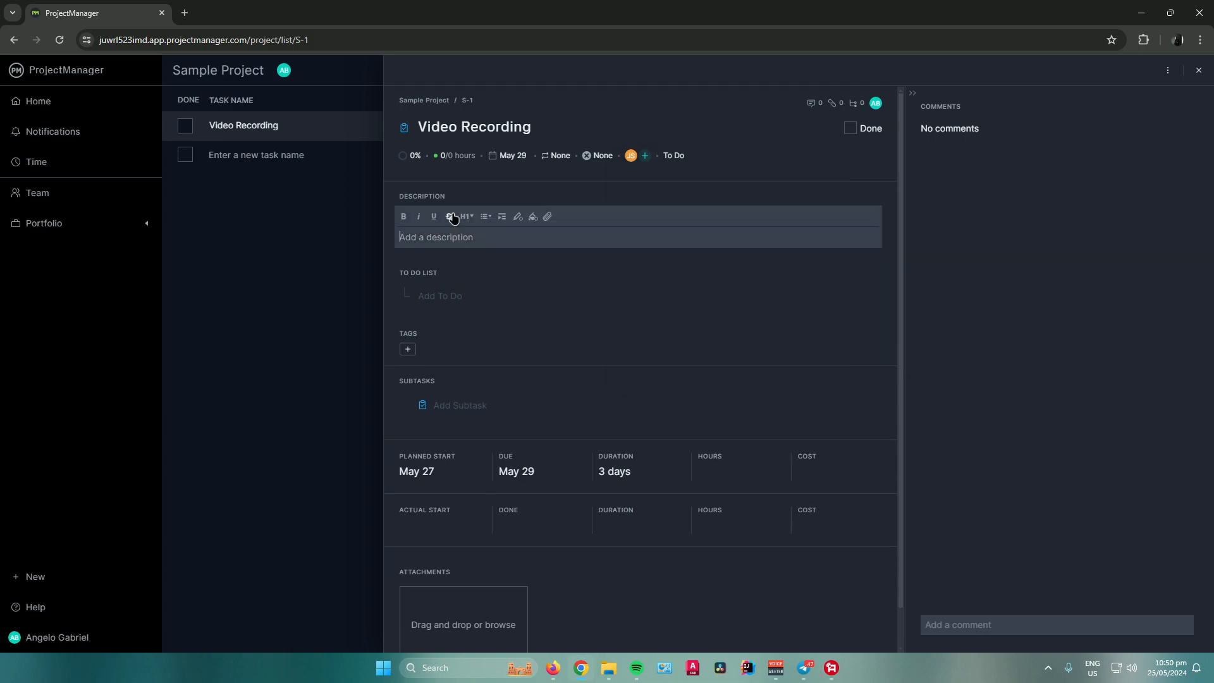
pyautogui.click(474, 297)
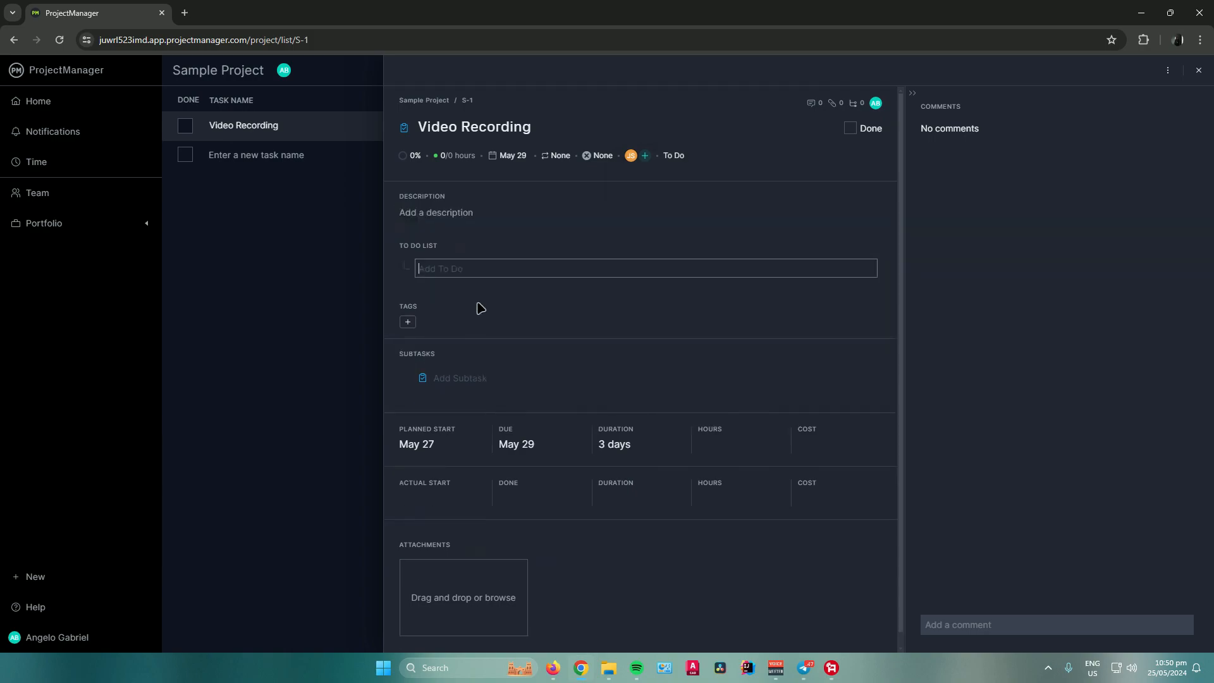
pyautogui.click(408, 322)
pyautogui.click(718, 324)
pyautogui.click(490, 357)
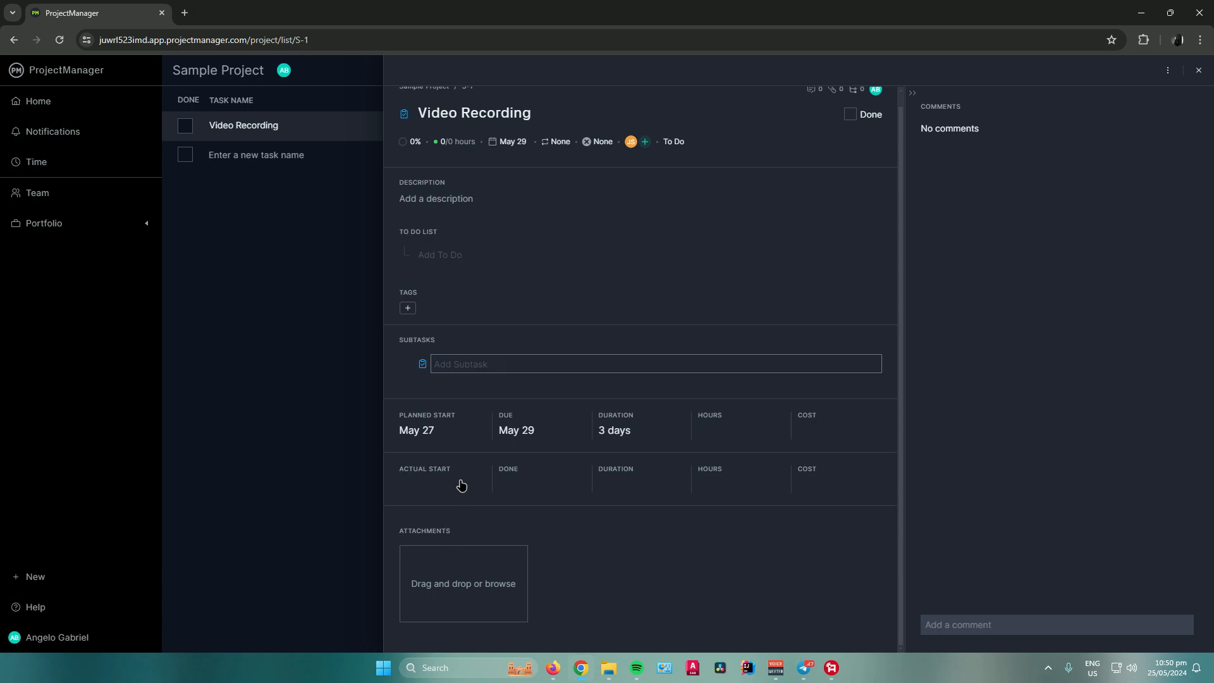
pyautogui.scroll(1, 474, 468)
pyautogui.scroll(-1, 474, 467)
pyautogui.click(970, 621)
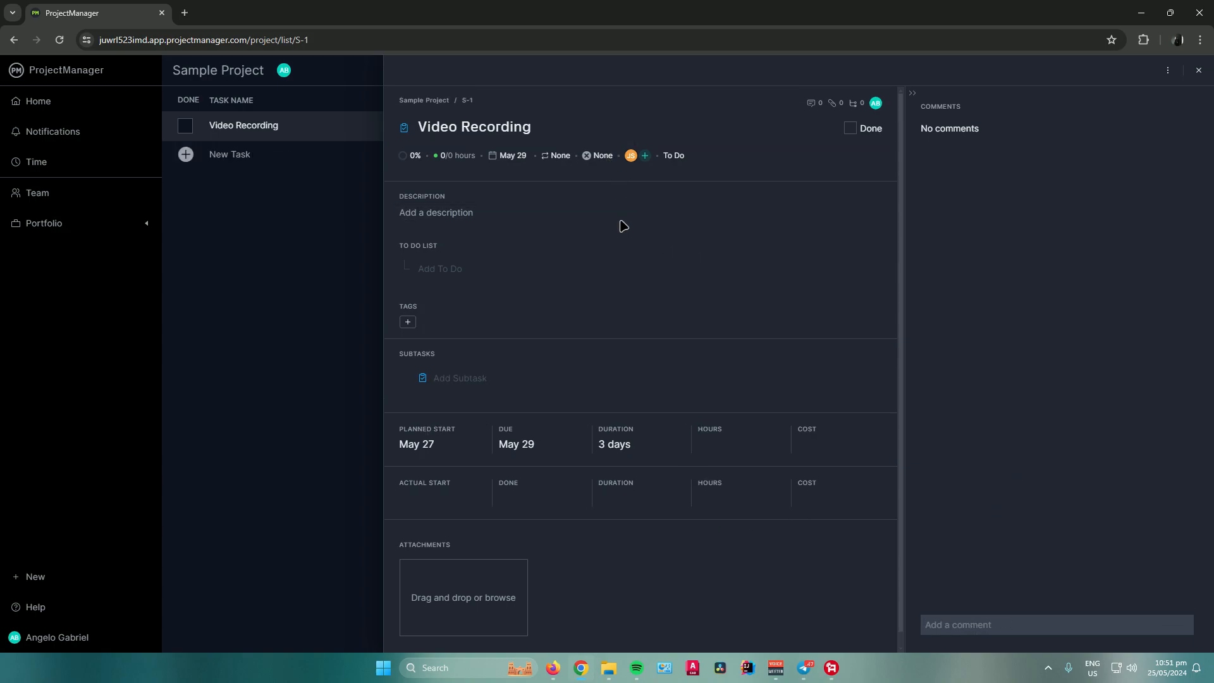
# Set the Video Recording task's priority to Very High and close its details
pyautogui.click(598, 156)
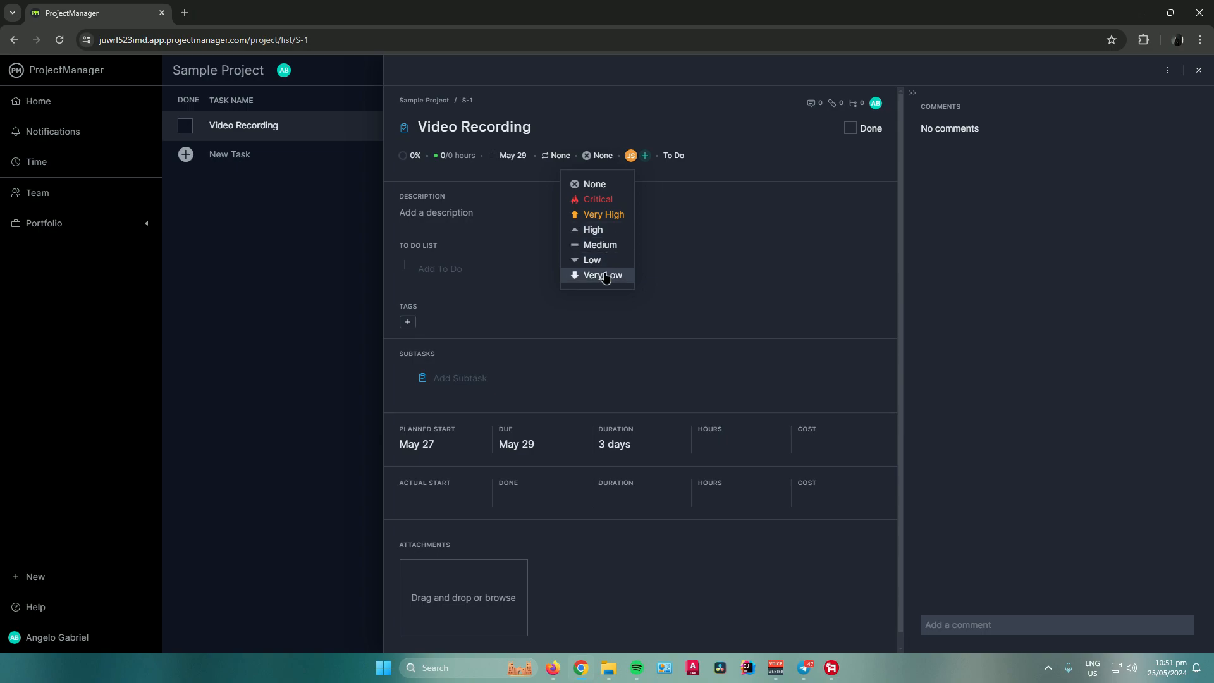
pyautogui.click(603, 215)
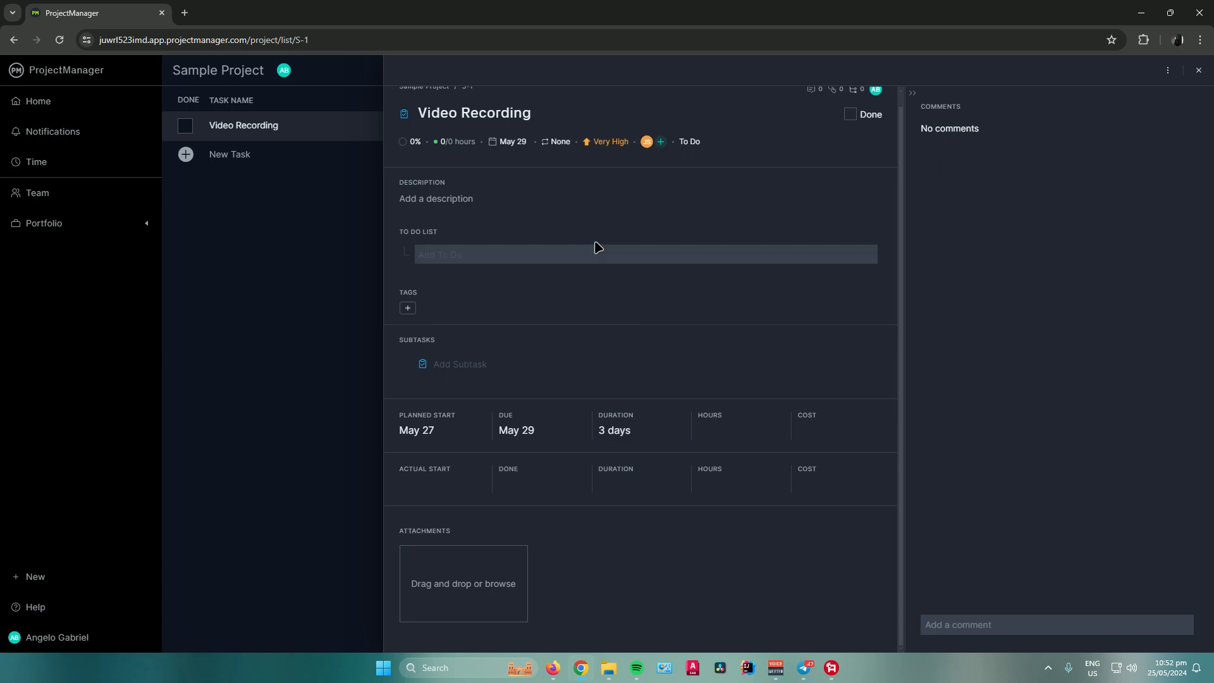
pyautogui.click(1199, 73)
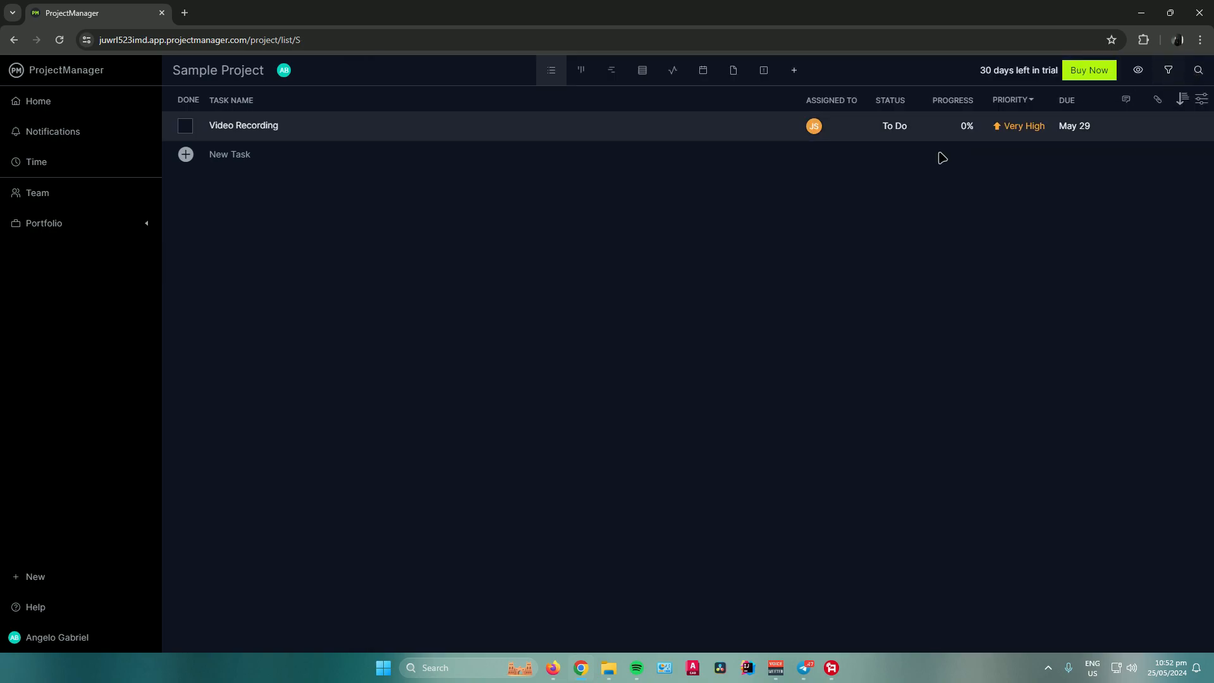
# Add a second task named Editing below Video Recording in Sample Project's List view
pyautogui.click(241, 154)
pyautogui.write('E')
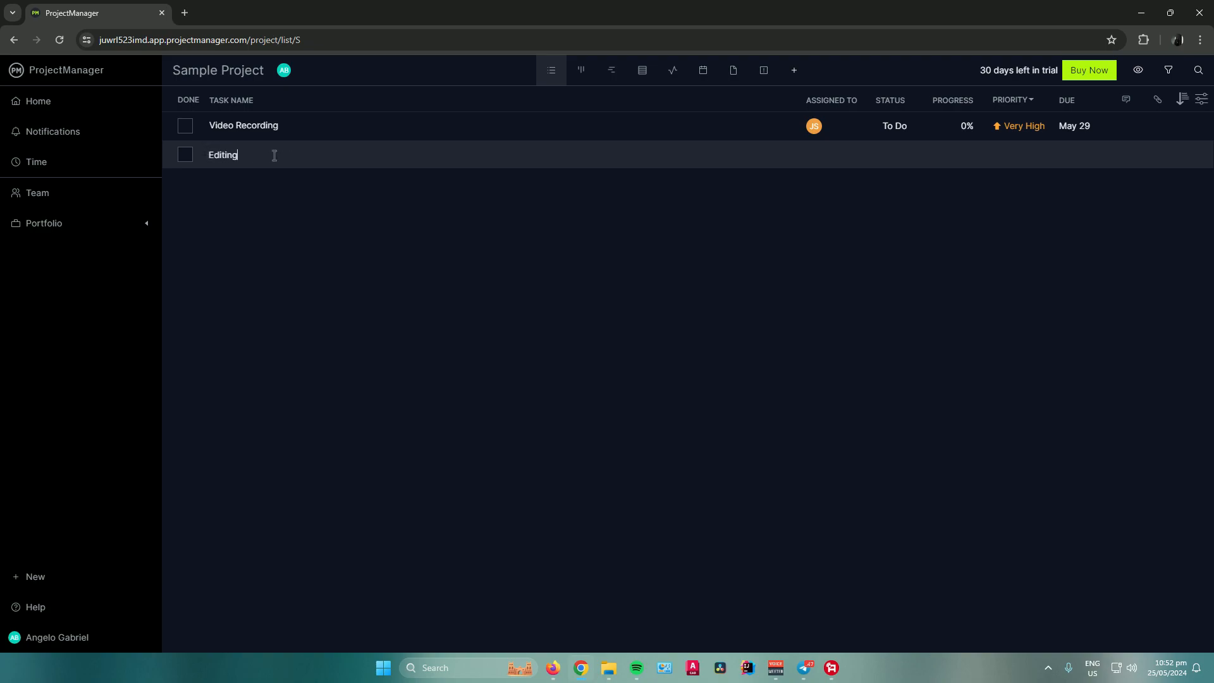
pyautogui.write('diting')
pyautogui.press('Return')
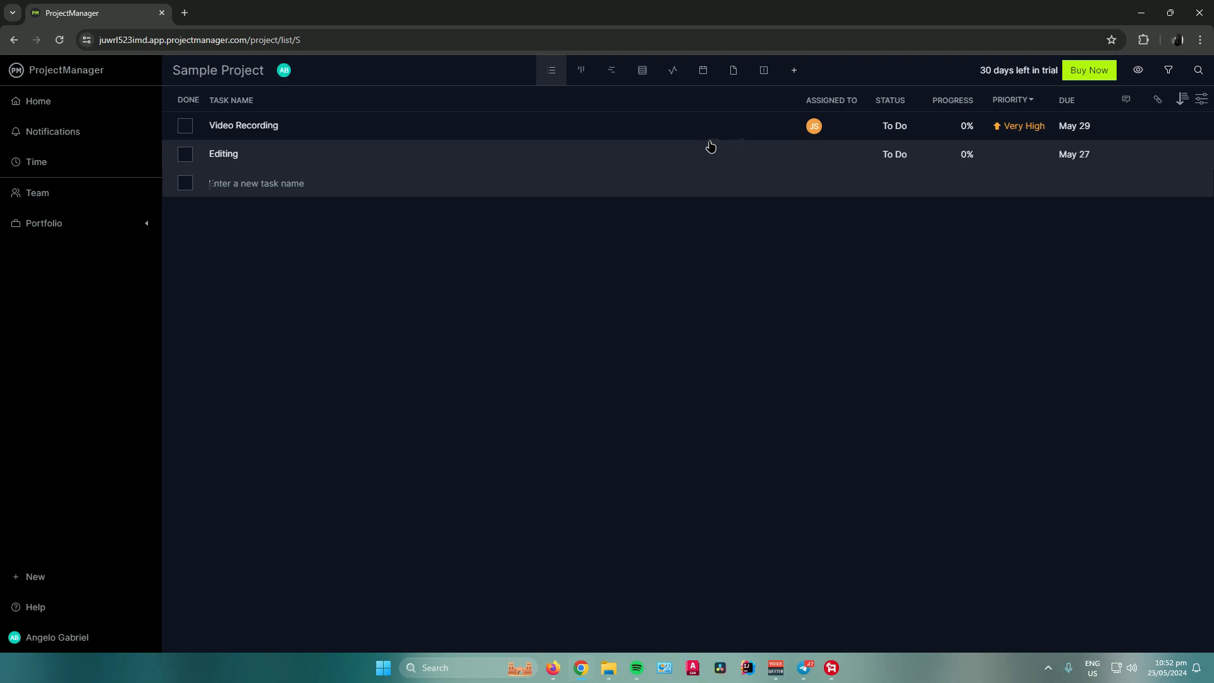
# Open the Editing task's details and set its due date to May 30
pyautogui.click(345, 158)
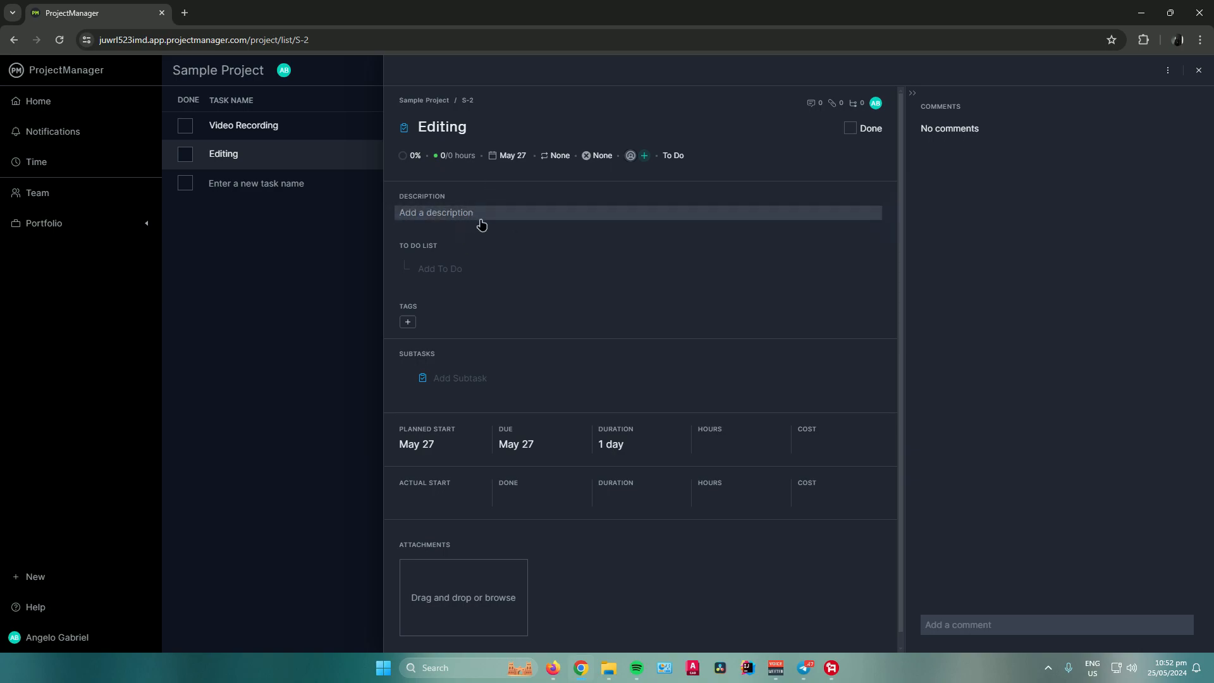
pyautogui.click(510, 158)
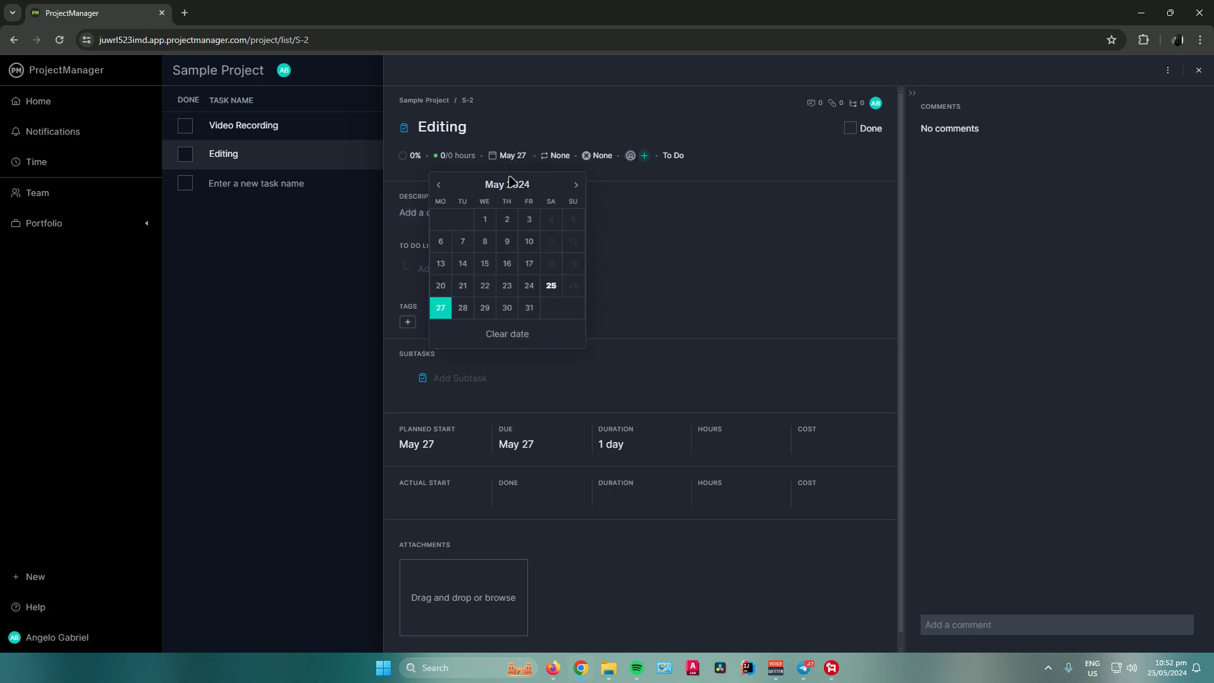
pyautogui.click(510, 308)
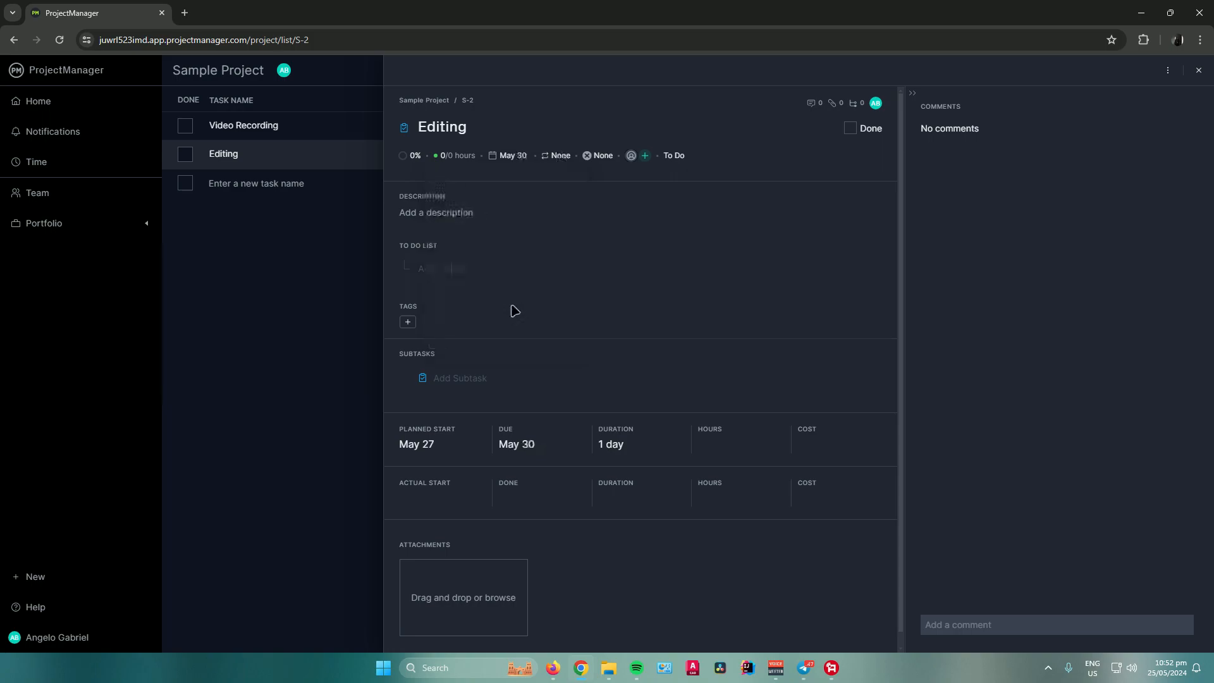
# Set the Editing task's priority to Critical and assign it to the second sample team member in the assignee list
pyautogui.click(600, 157)
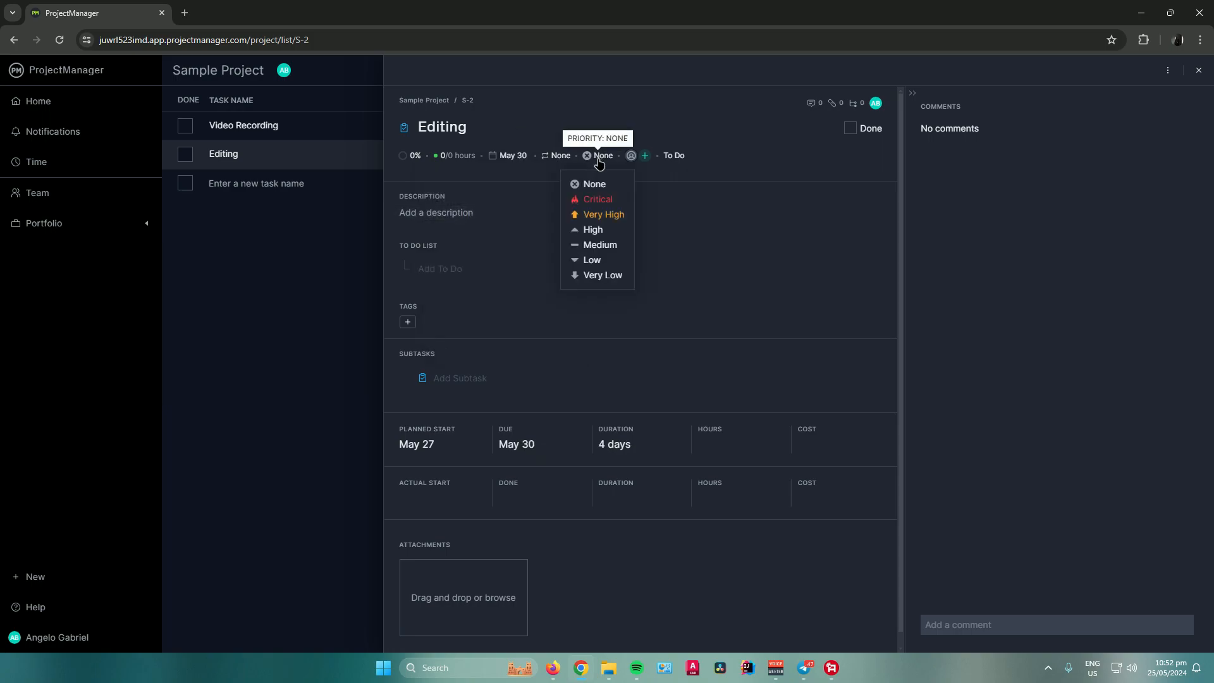
pyautogui.click(598, 199)
pyautogui.click(650, 157)
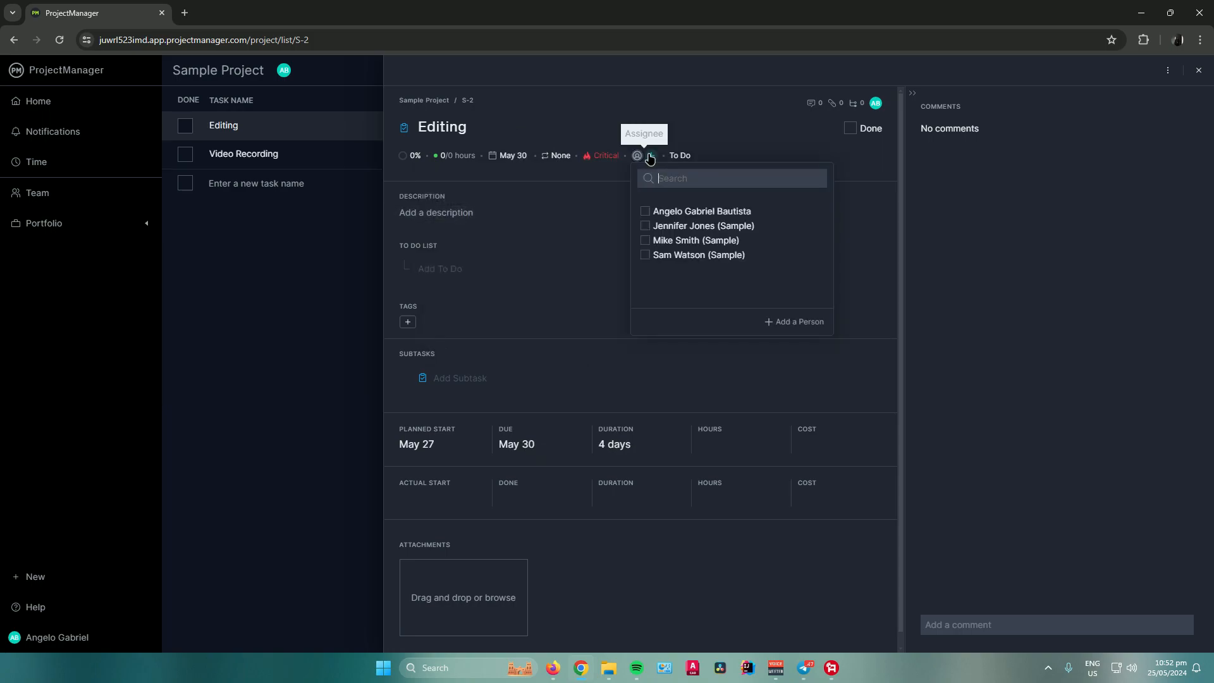
pyautogui.click(646, 242)
# Examine the Editing task's description, to-do and tag fields without entering anything, and close its details
pyautogui.click(449, 215)
pyautogui.click(473, 282)
pyautogui.click(409, 322)
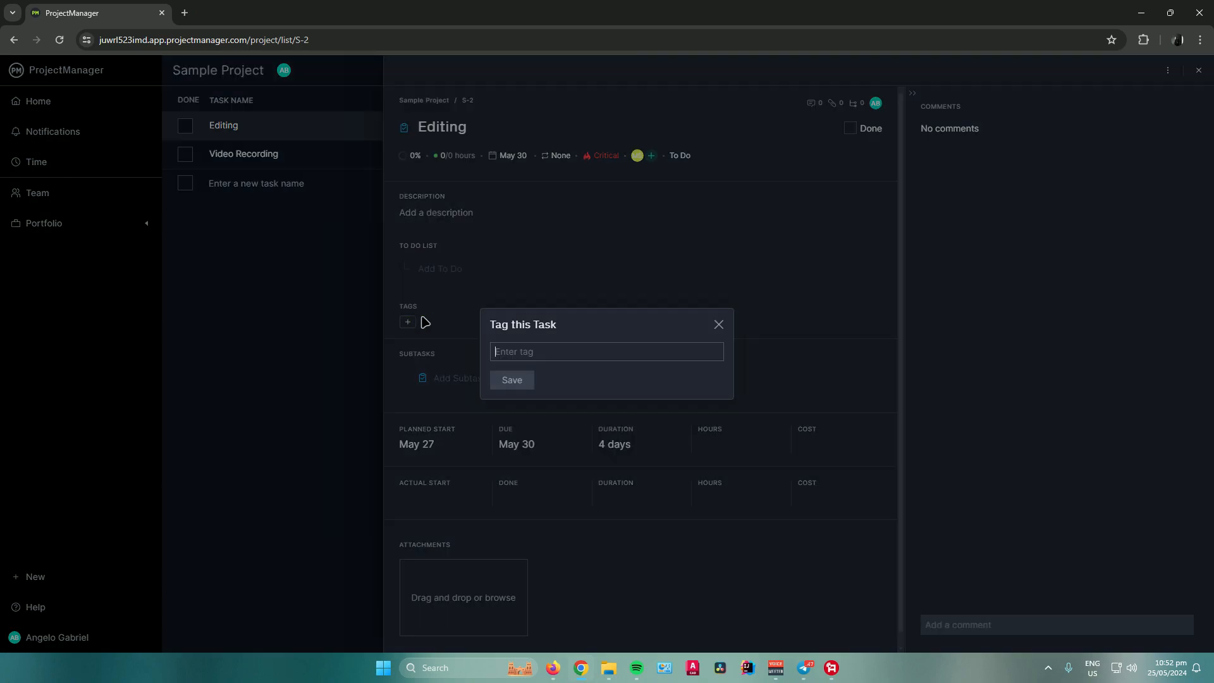
pyautogui.click(718, 323)
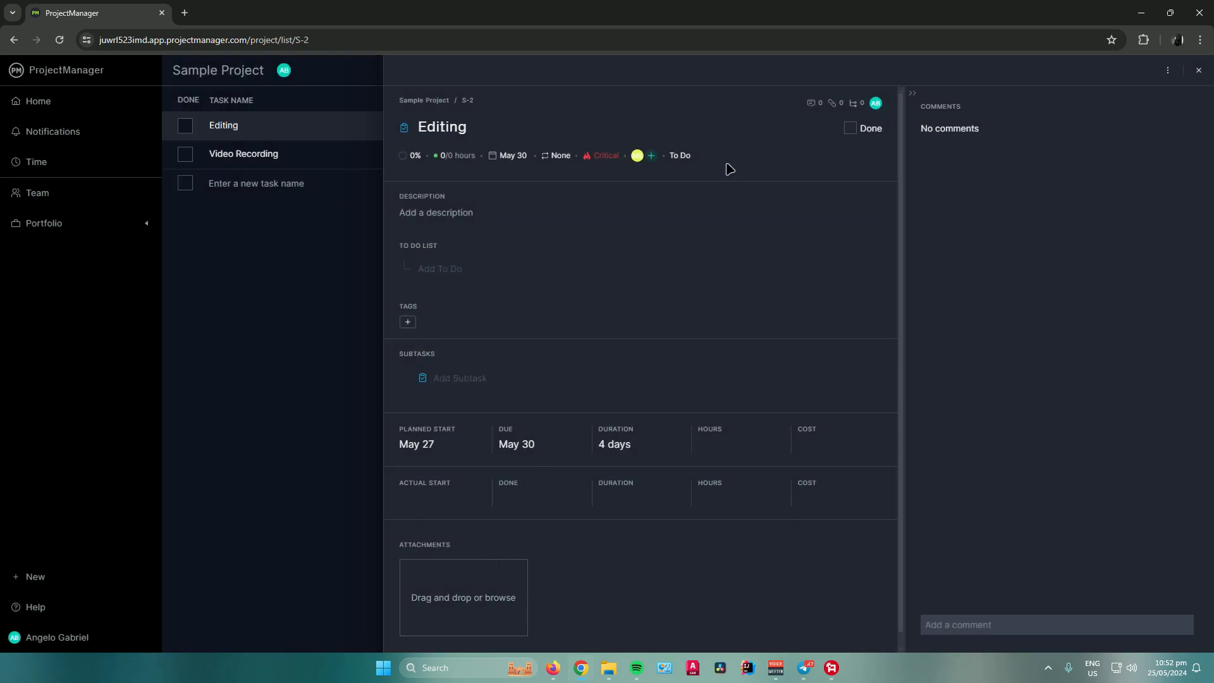
pyautogui.click(1198, 69)
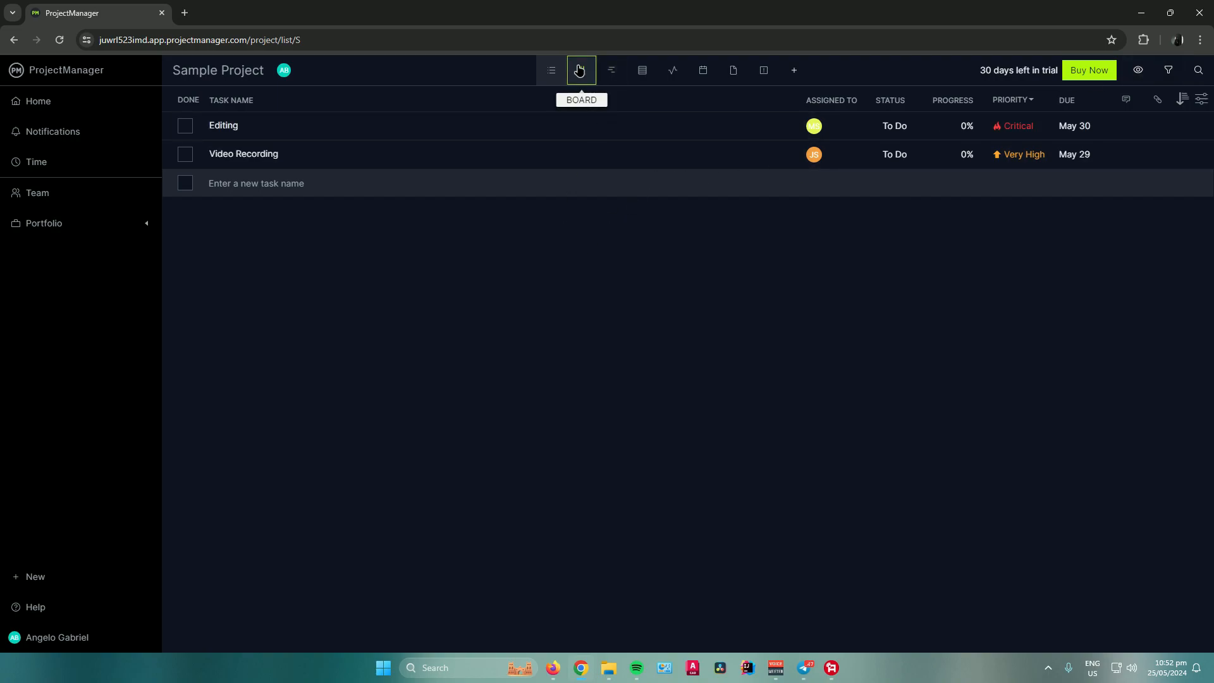
# In the Board view, move Video Recording to Doing and on to Done, and move Editing directly to Done
pyautogui.click(579, 70)
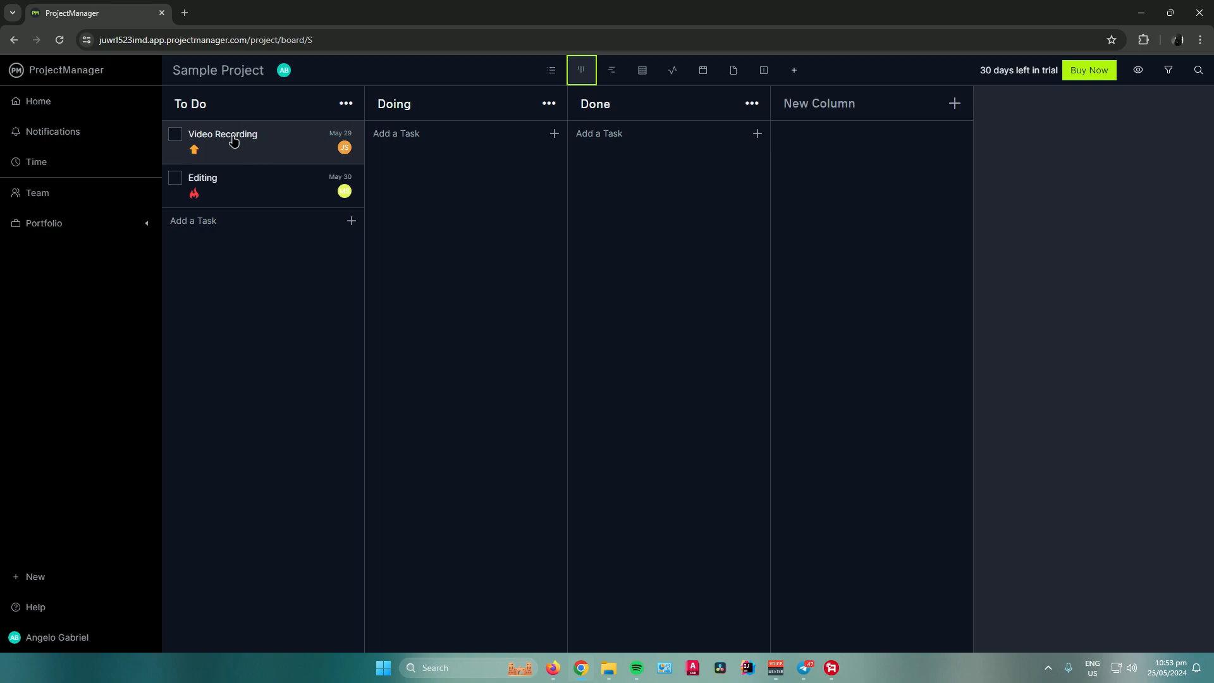
pyautogui.moveTo(217, 146); pyautogui.dragTo(398, 152)
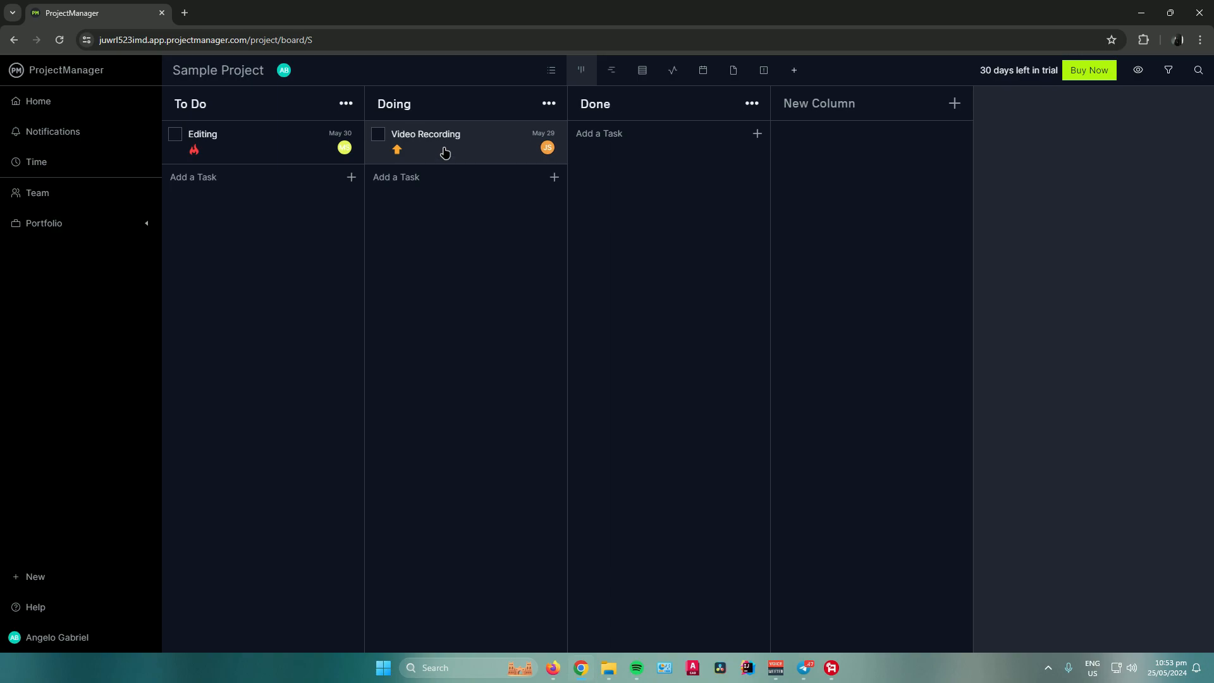
pyautogui.moveTo(420, 149); pyautogui.dragTo(621, 152)
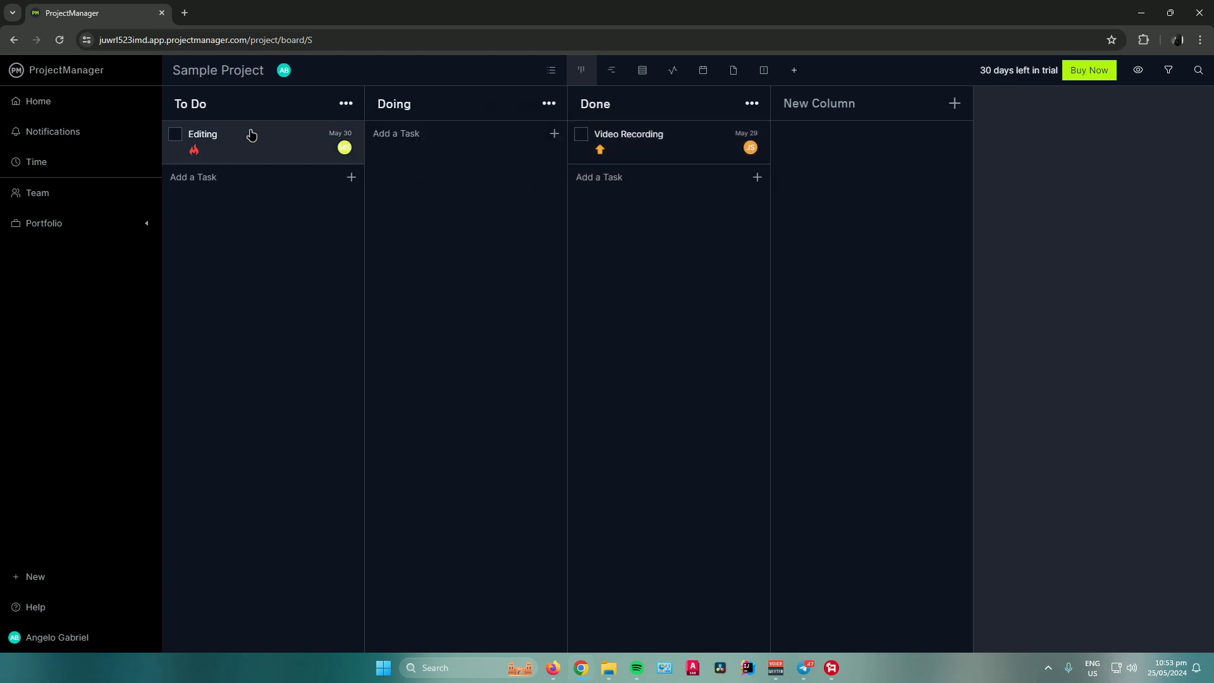
pyautogui.moveTo(252, 144); pyautogui.dragTo(628, 180)
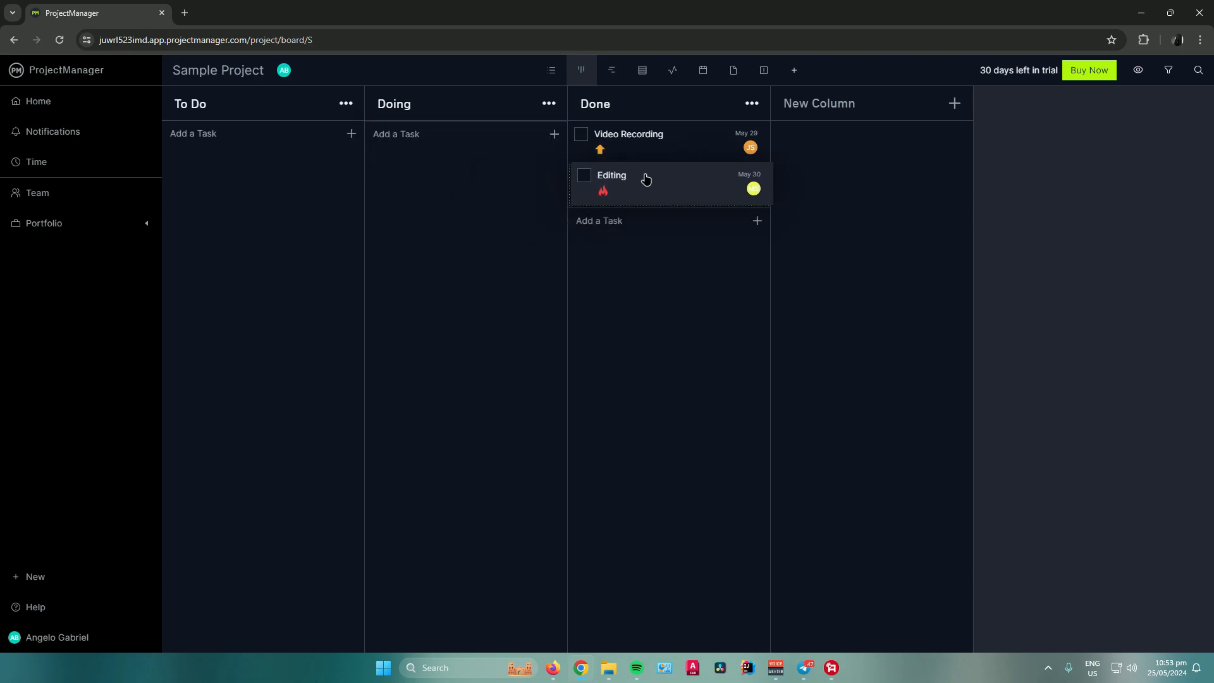
# Look through Sample Project's Gantt, Sheet, Dashboard, Calendar and Files views, including the Files view's Trash Can
pyautogui.click(611, 74)
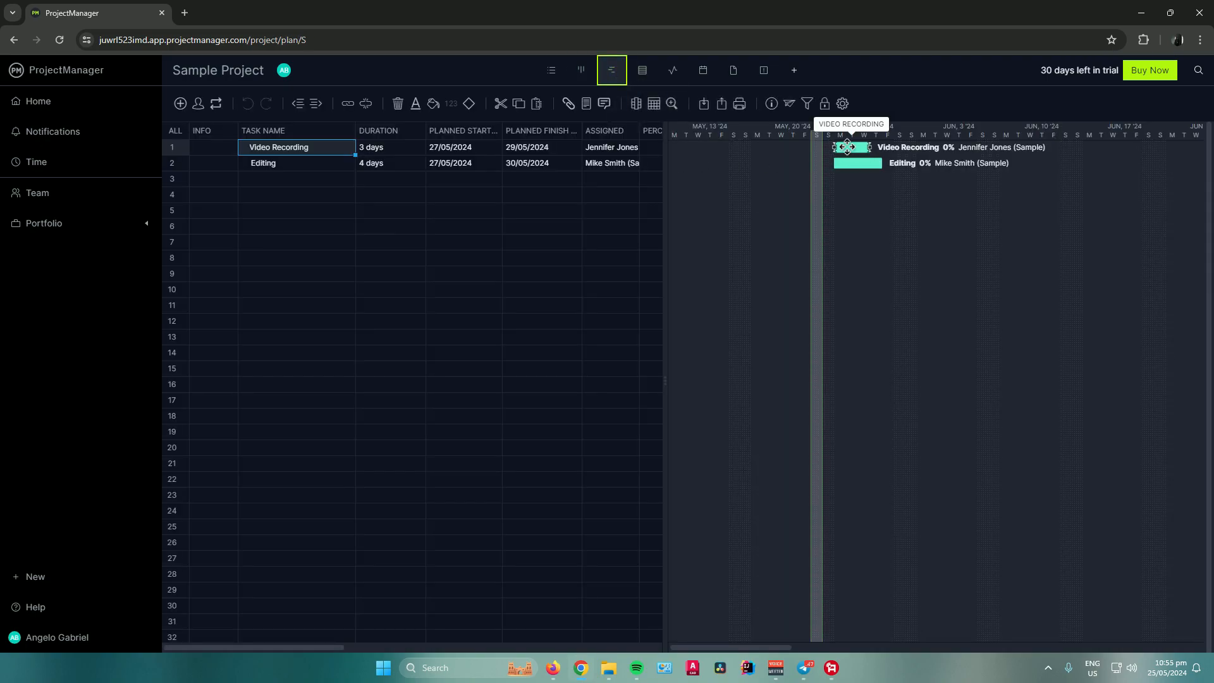
pyautogui.click(641, 72)
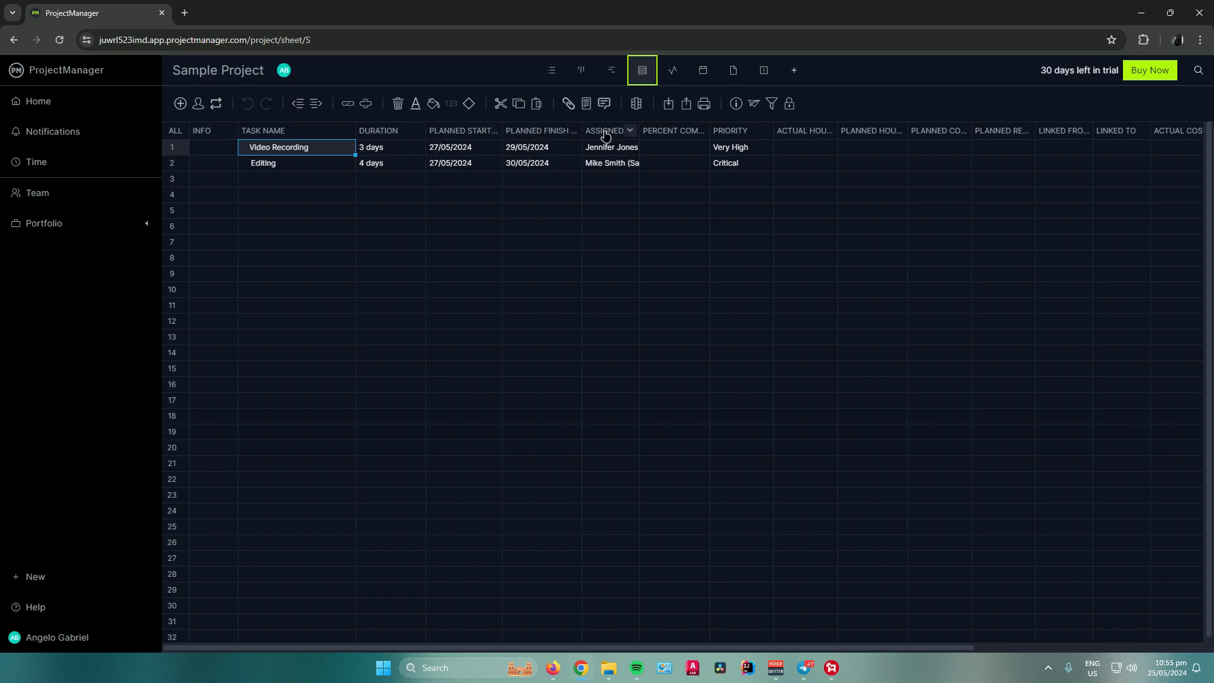
pyautogui.click(670, 76)
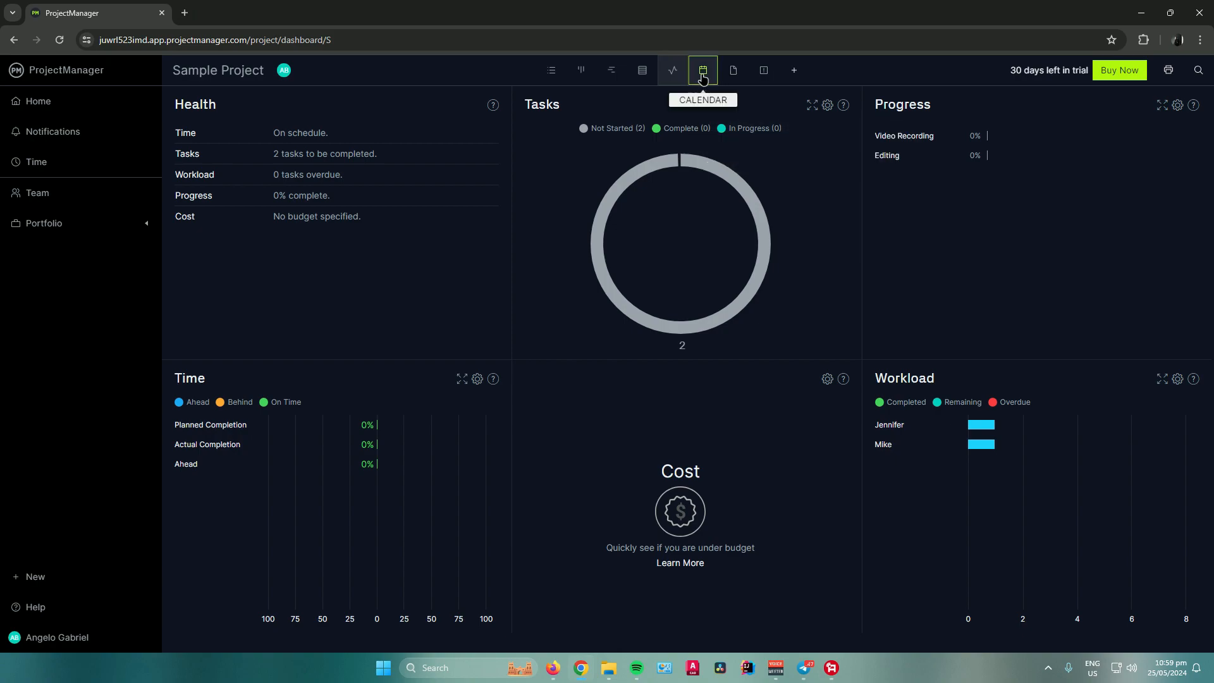
pyautogui.click(702, 74)
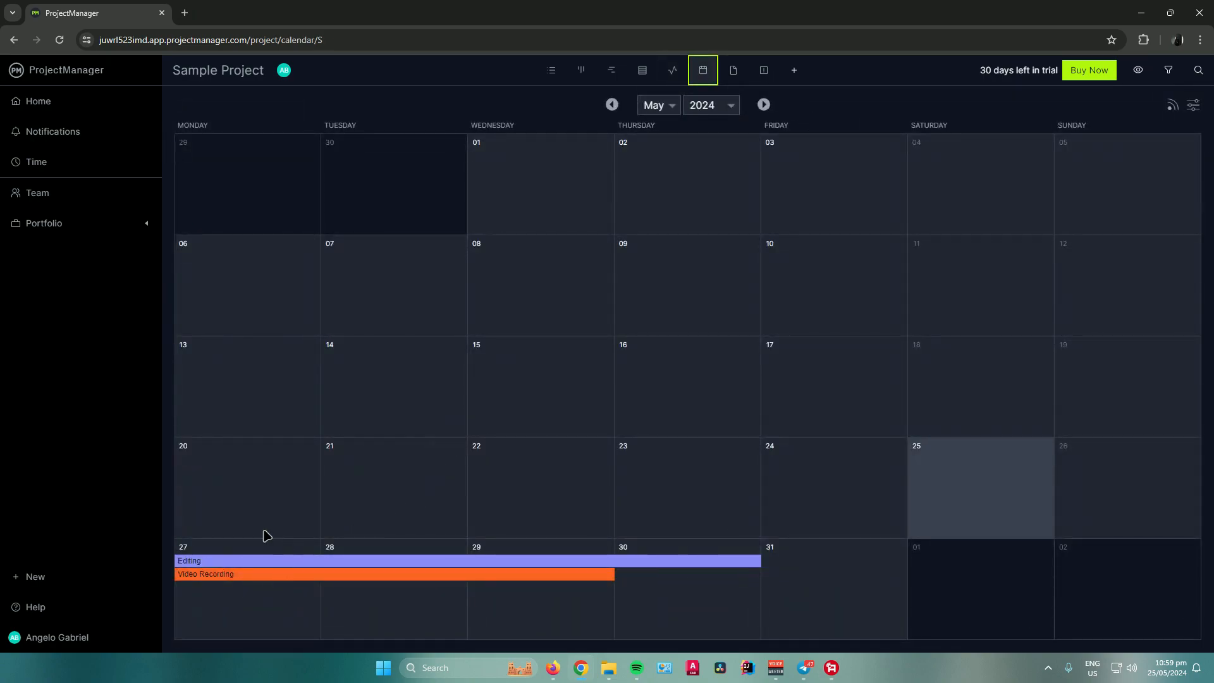
pyautogui.moveTo(197, 576)
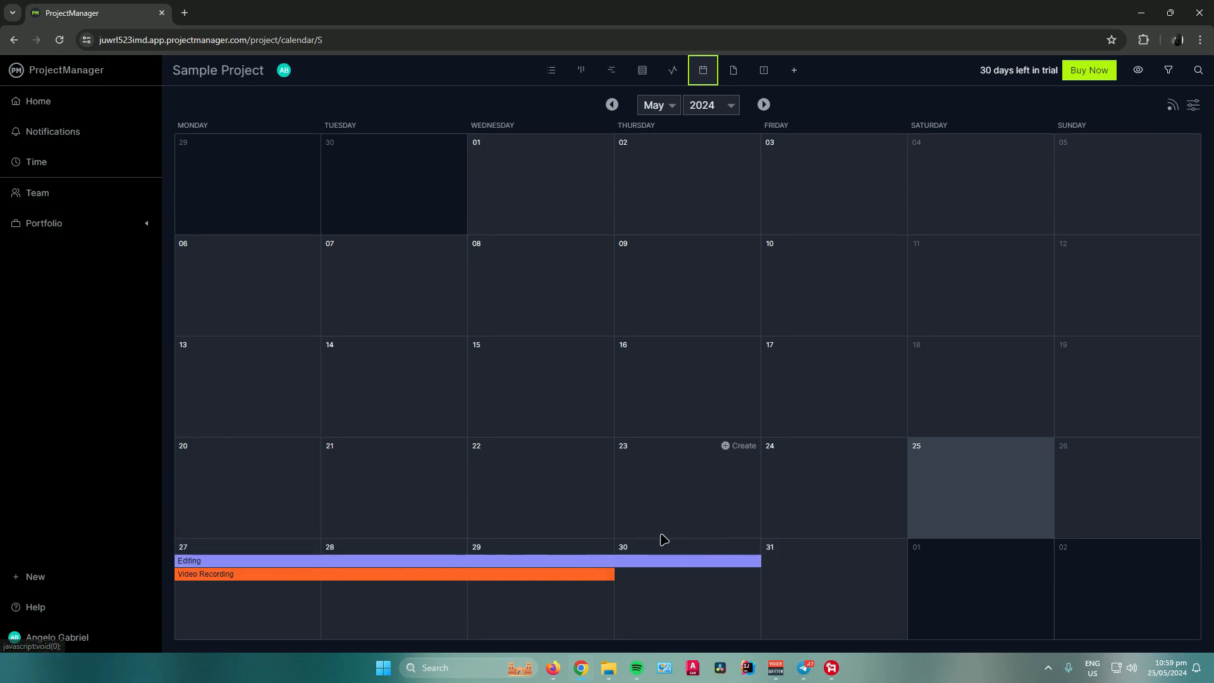
pyautogui.click(732, 71)
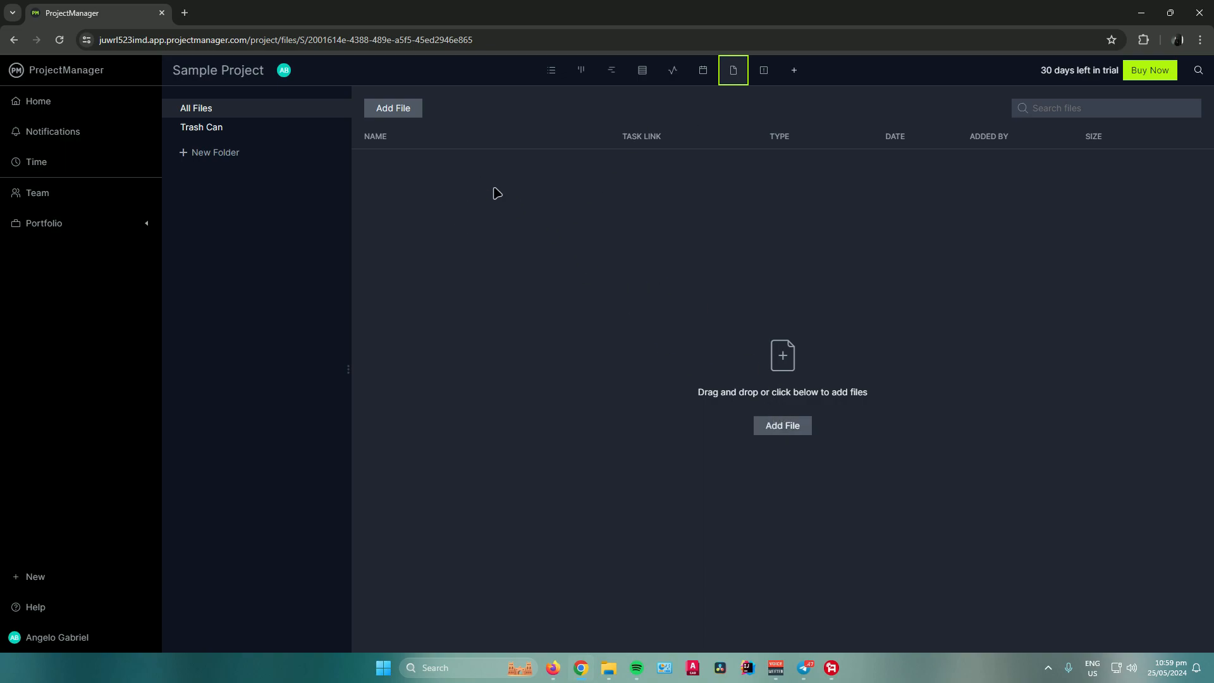
pyautogui.click(272, 129)
# Return to the List view and examine the task filter options, such as People, Due date, Priority, Tags and Tasks
pyautogui.click(553, 76)
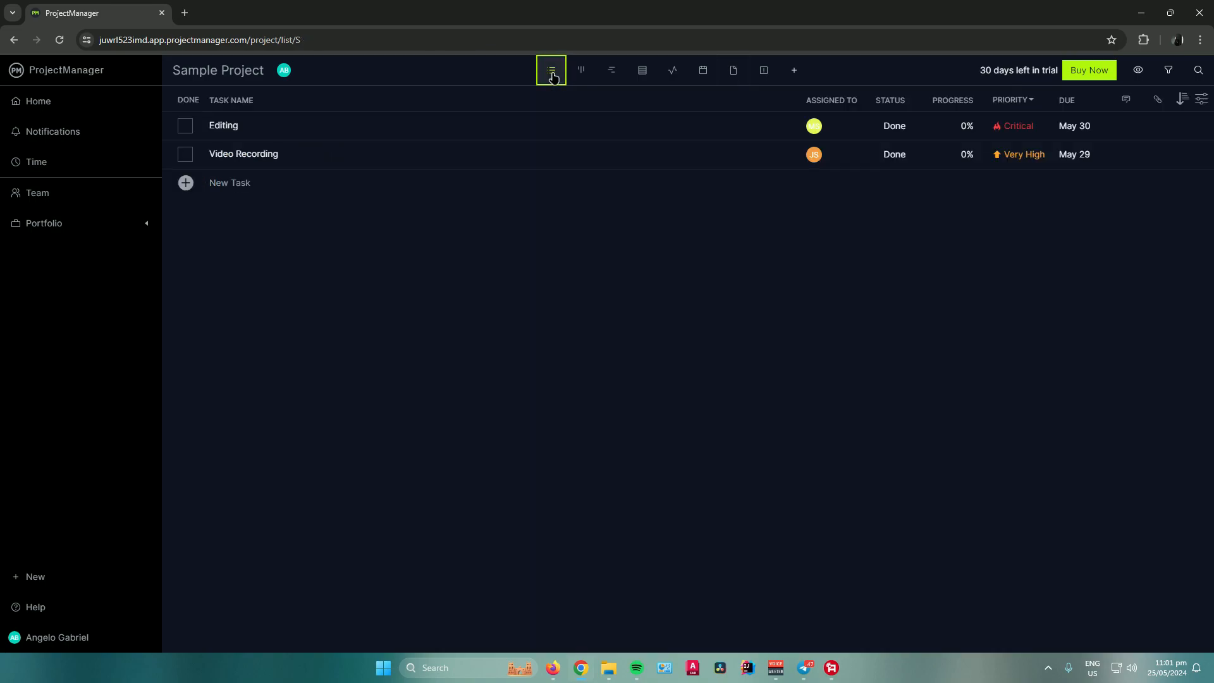
pyautogui.click(1168, 72)
pyautogui.click(1136, 162)
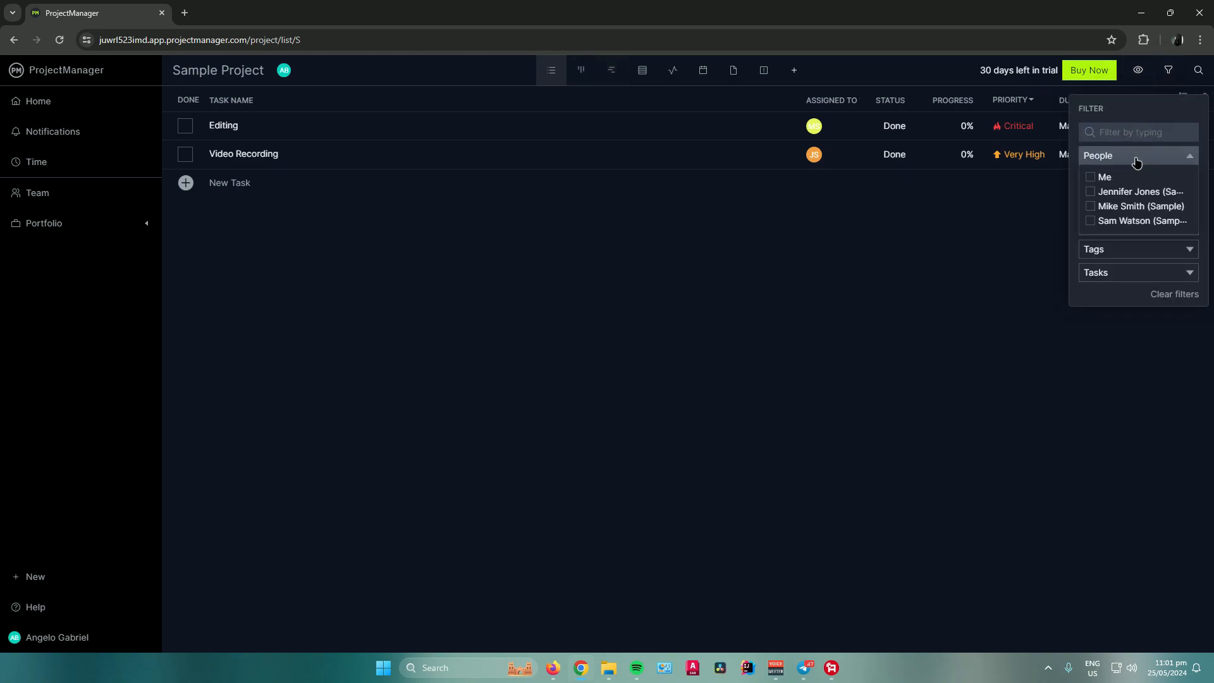
pyautogui.click(1112, 197)
pyautogui.click(1110, 197)
pyautogui.click(1110, 161)
pyautogui.click(1112, 181)
pyautogui.click(1112, 182)
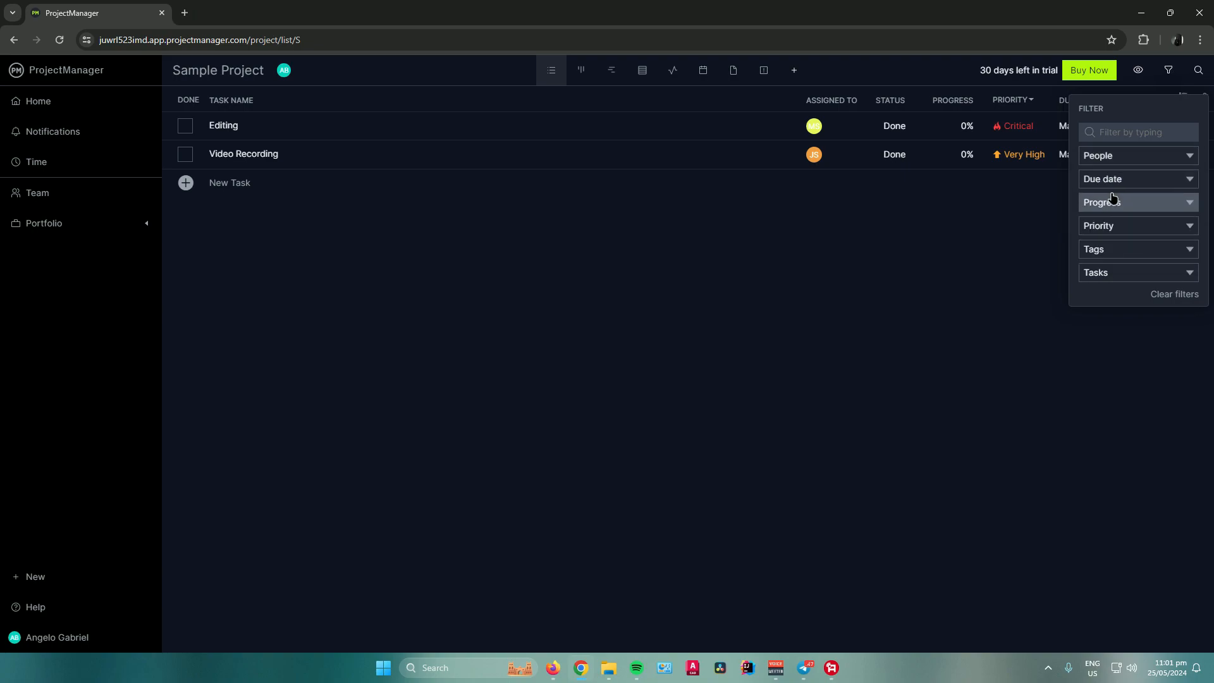
pyautogui.click(1127, 226)
pyautogui.click(1130, 227)
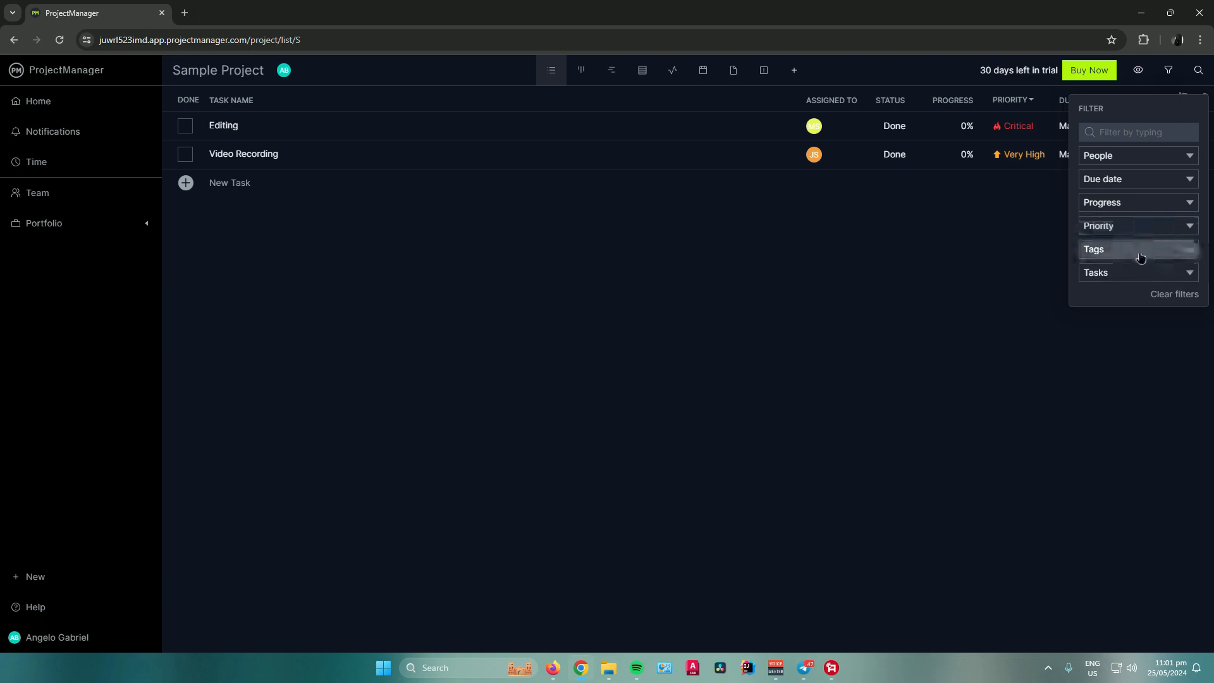
pyautogui.click(1138, 277)
pyautogui.click(1134, 254)
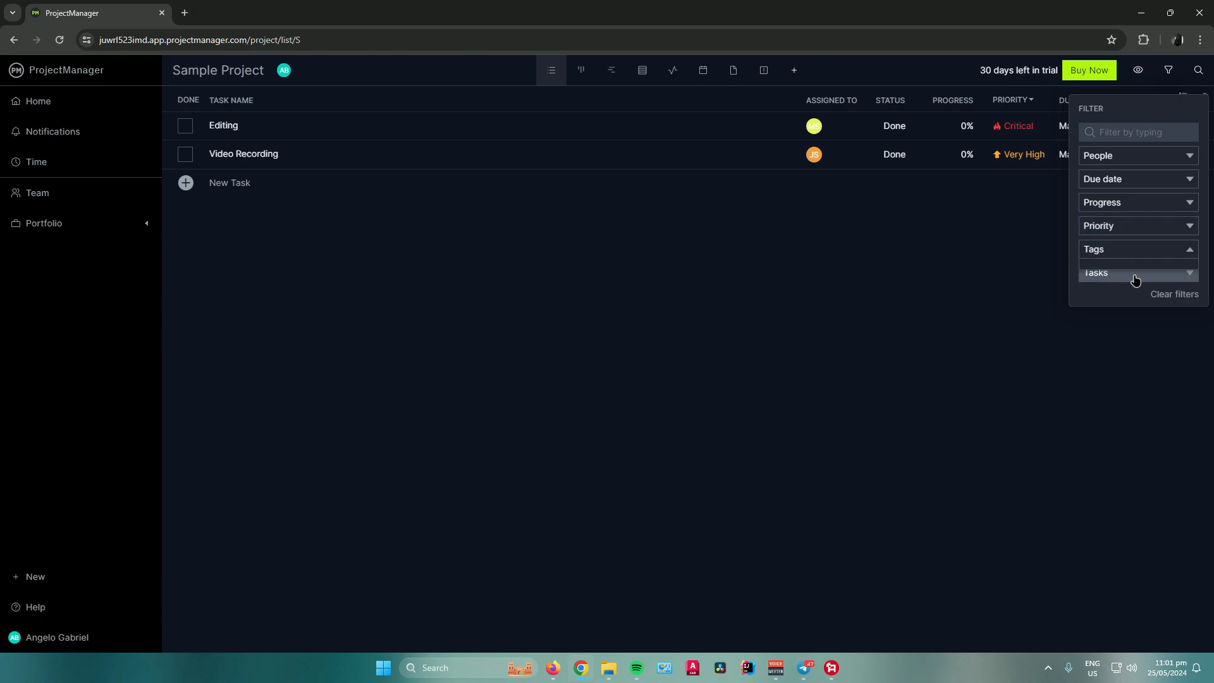
pyautogui.click(964, 242)
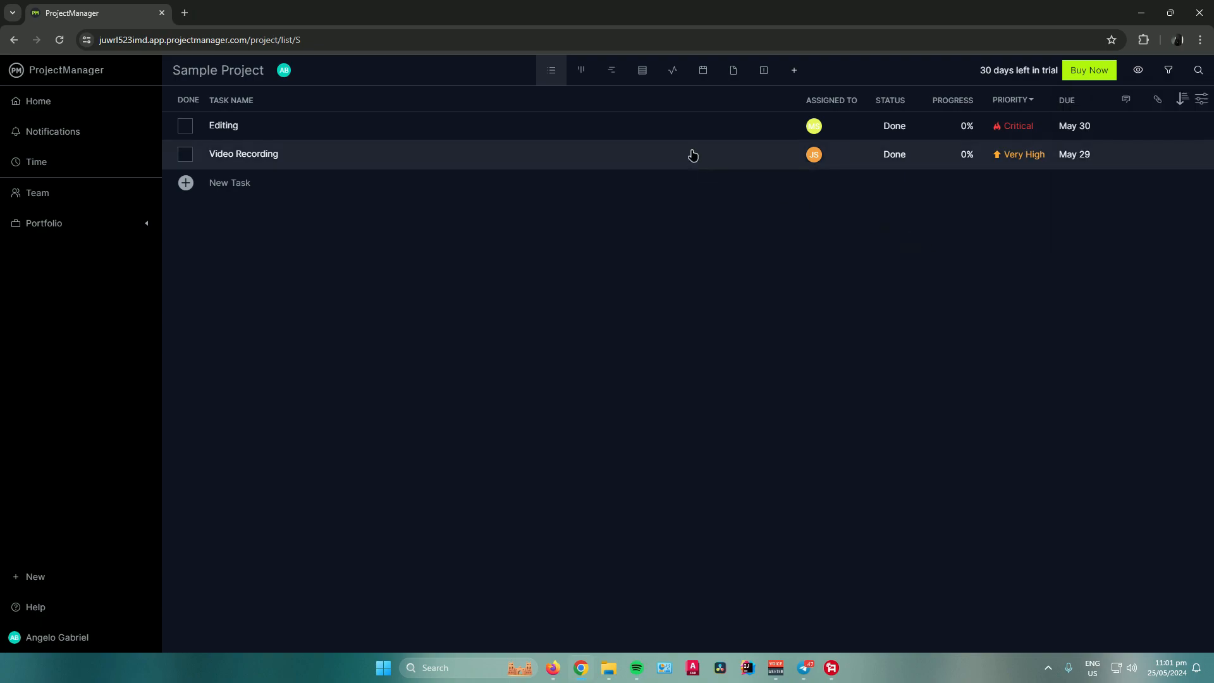
# Mark the Editing and Video Recording tasks as done from their task details
pyautogui.click(681, 130)
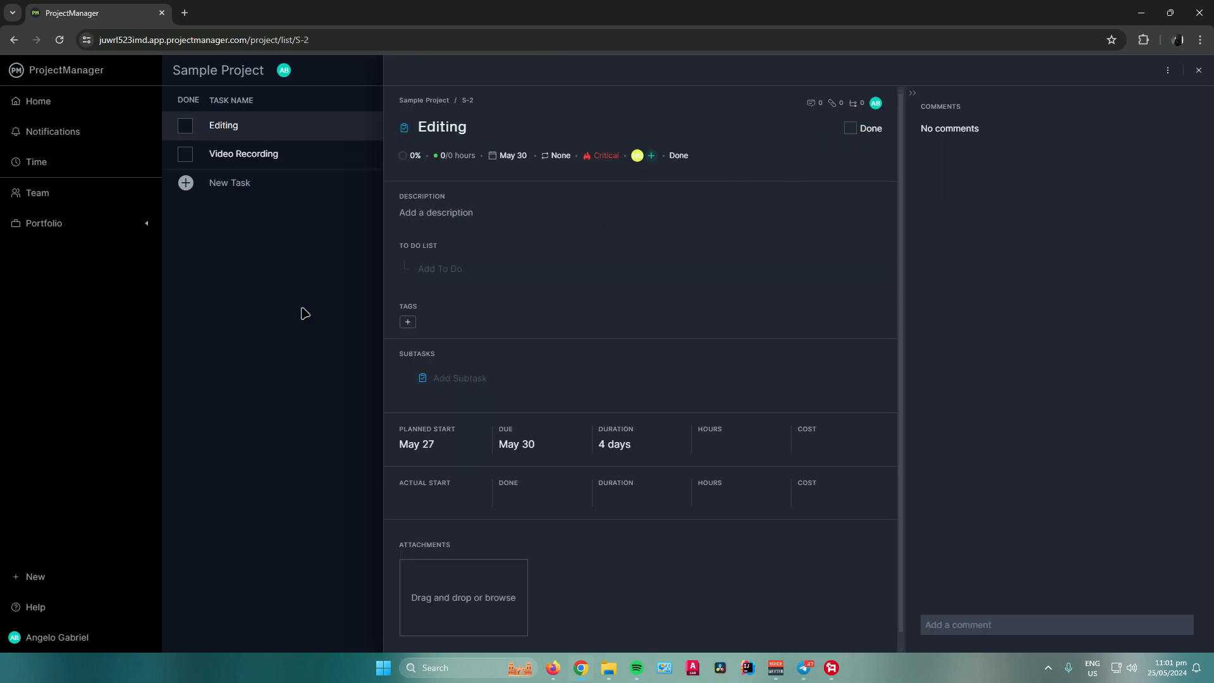
pyautogui.click(851, 128)
pyautogui.click(372, 284)
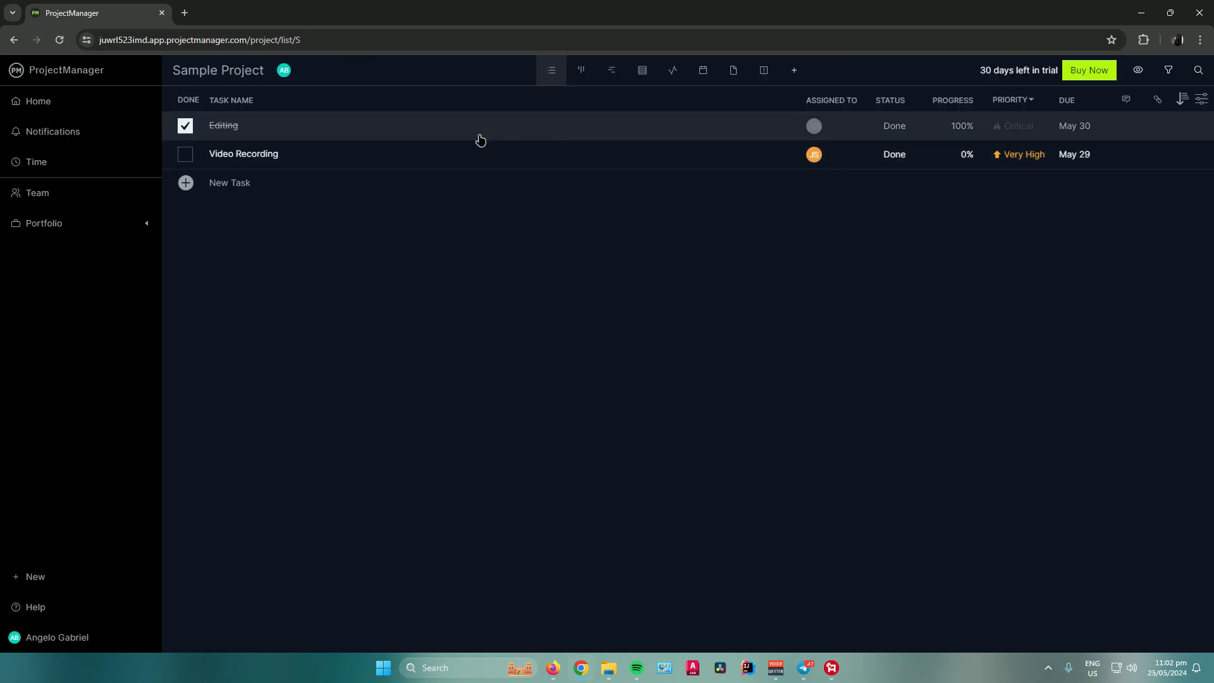
pyautogui.click(727, 157)
pyautogui.click(847, 129)
pyautogui.click(334, 211)
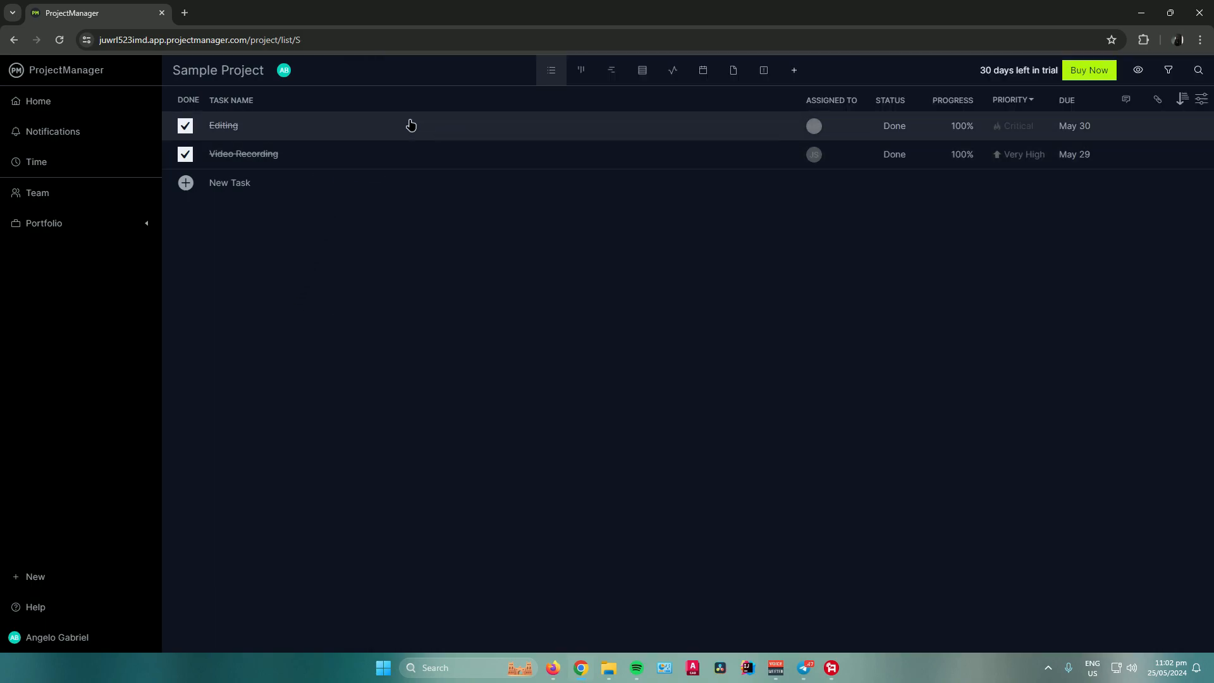
# Open Sample Project's Dashboard view to review the project after completing the tasks
pyautogui.click(674, 71)
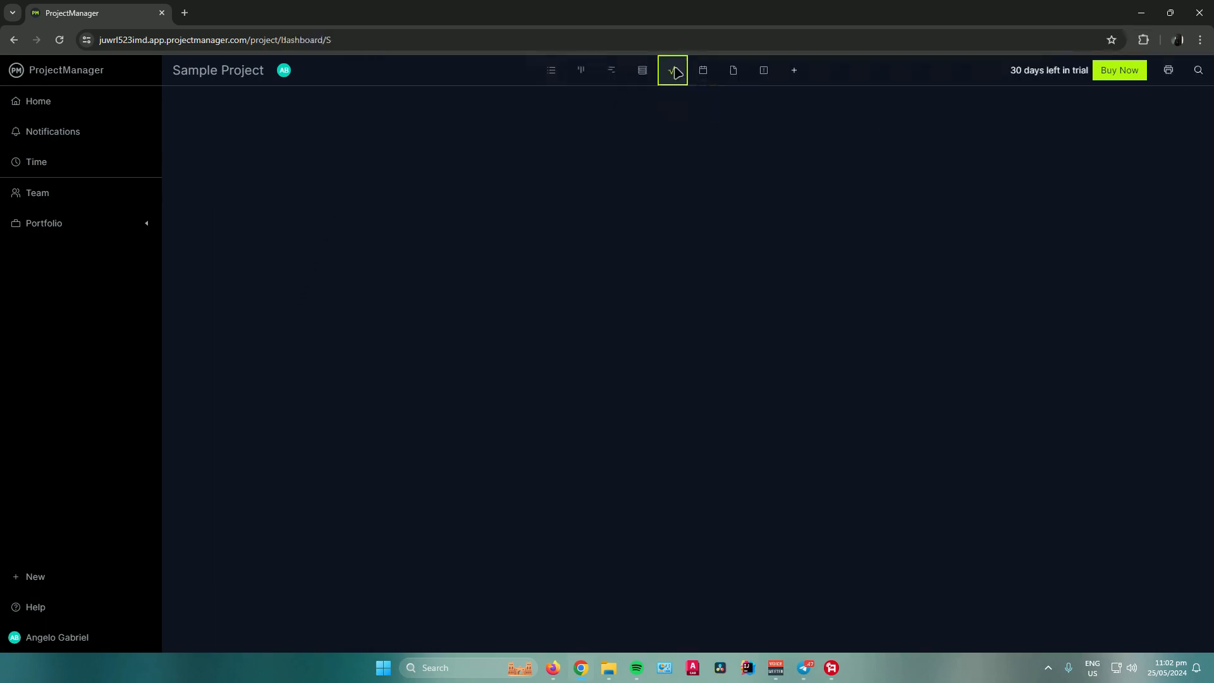